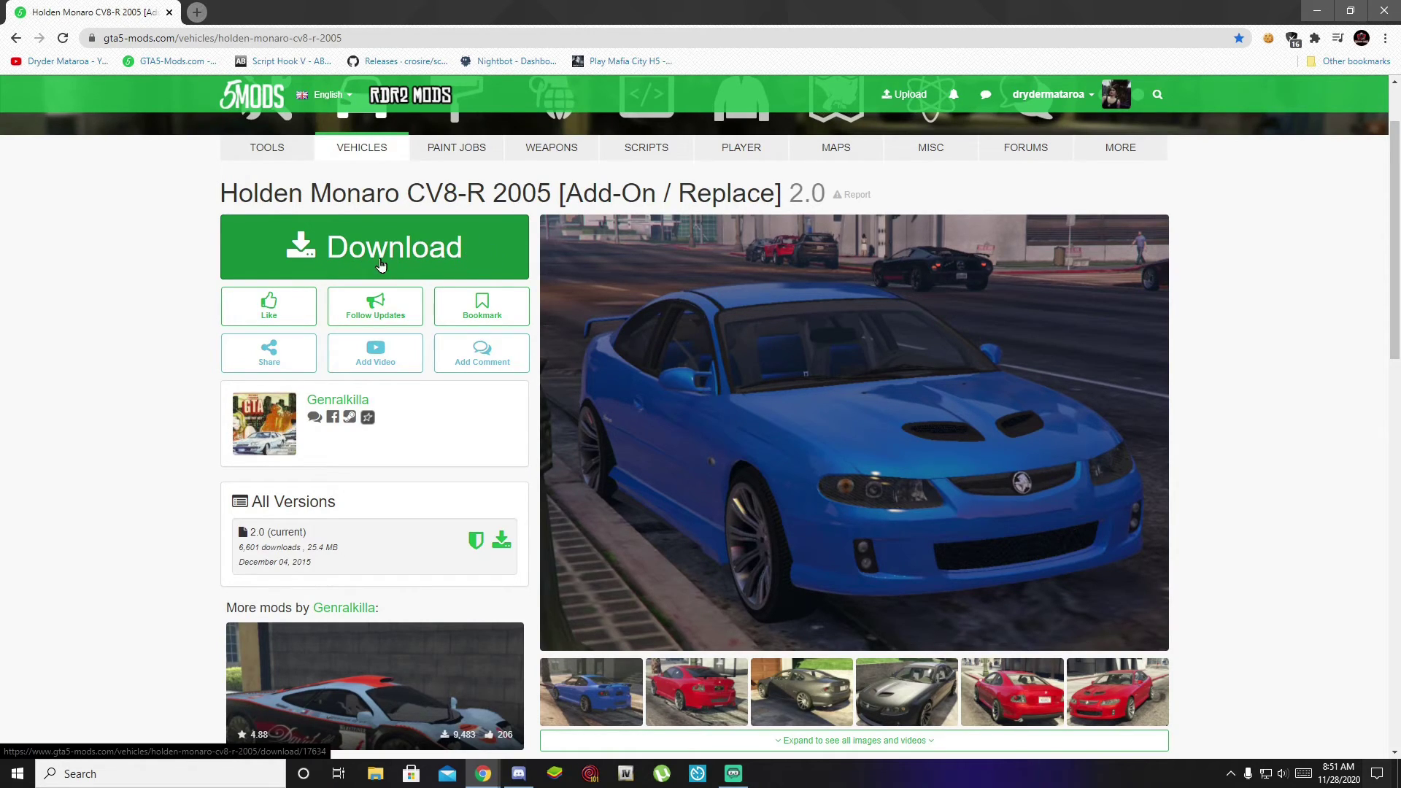
Highlight the Add-On label in the Holden Monaro mod's title, and minimize the browser
left_click_drag(566, 194, 661, 193)
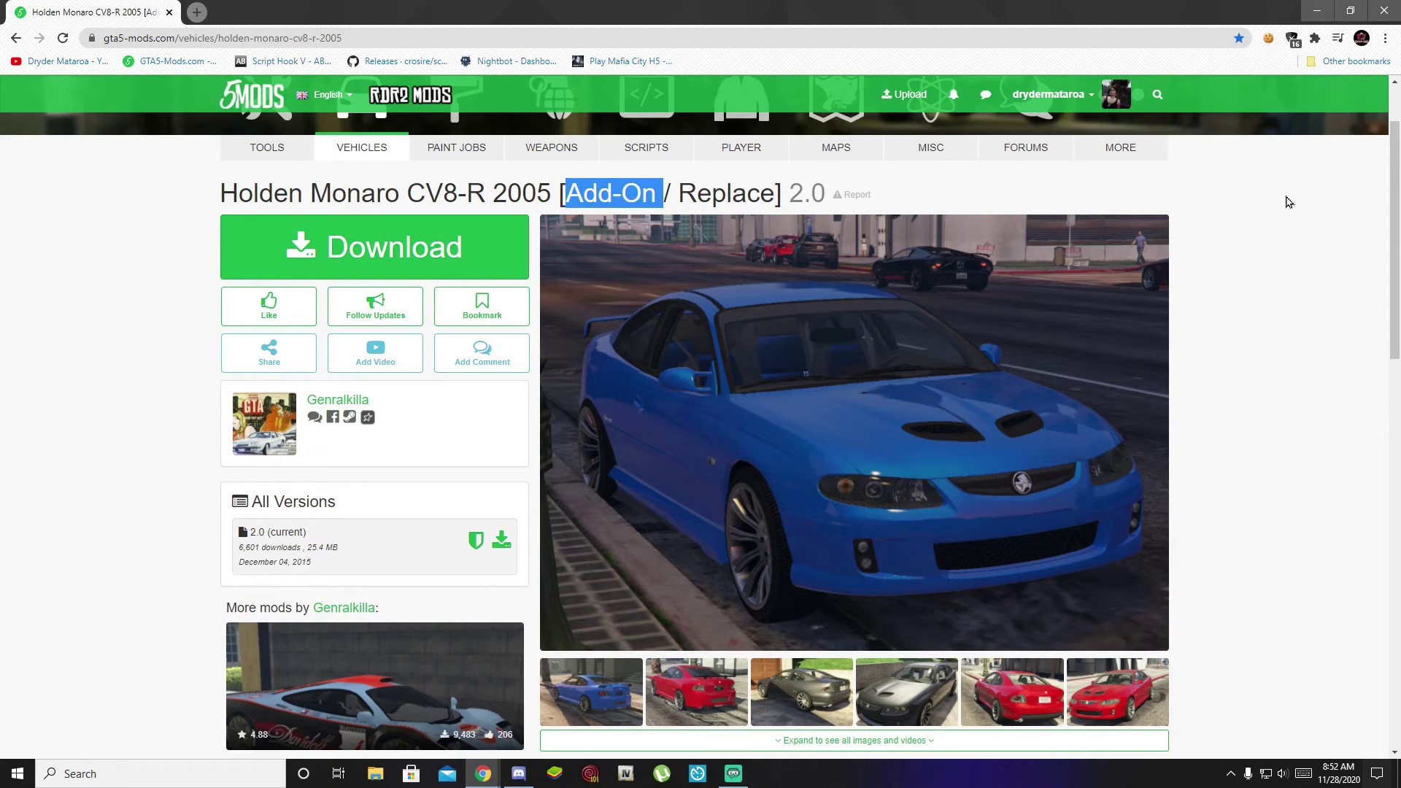
left_click(1326, 221)
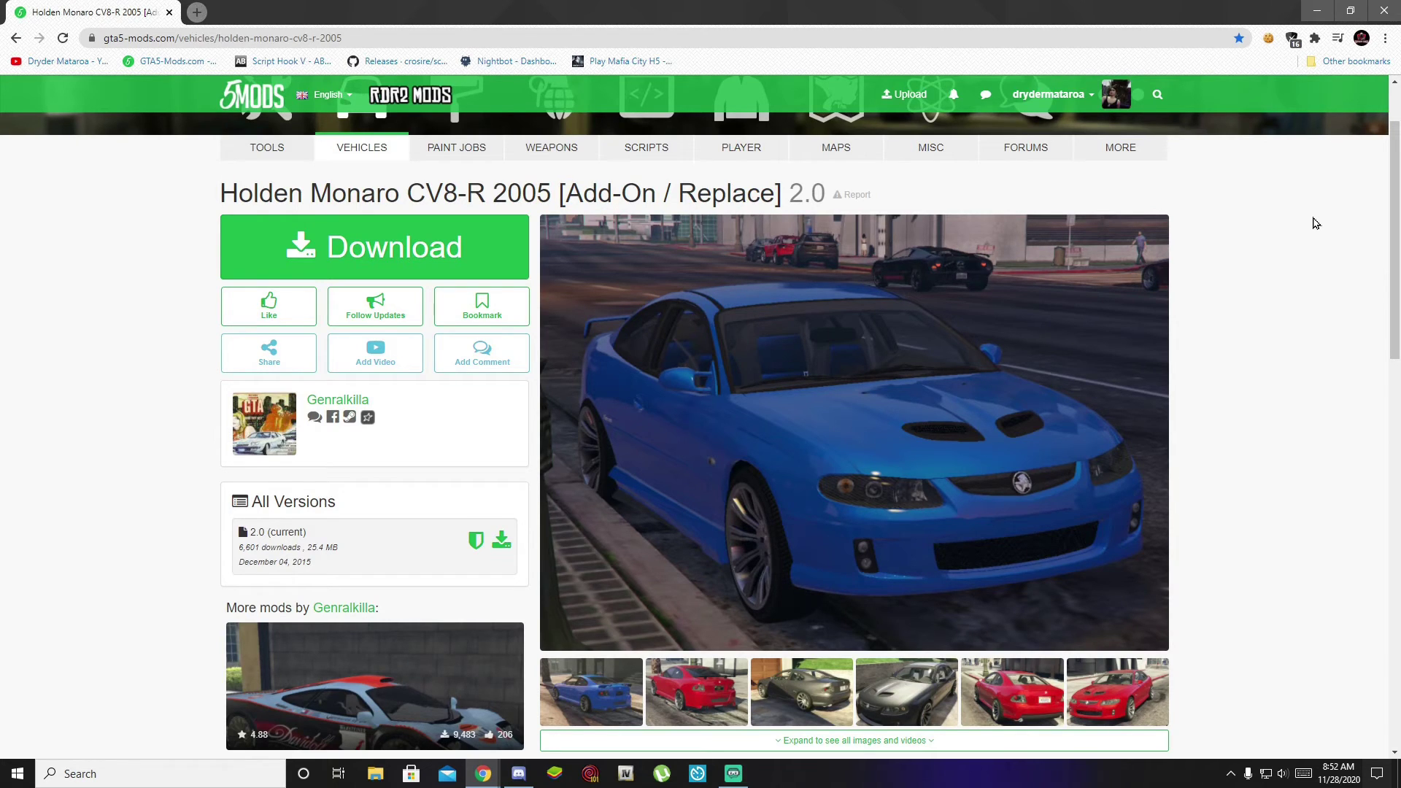
left_click(1317, 10)
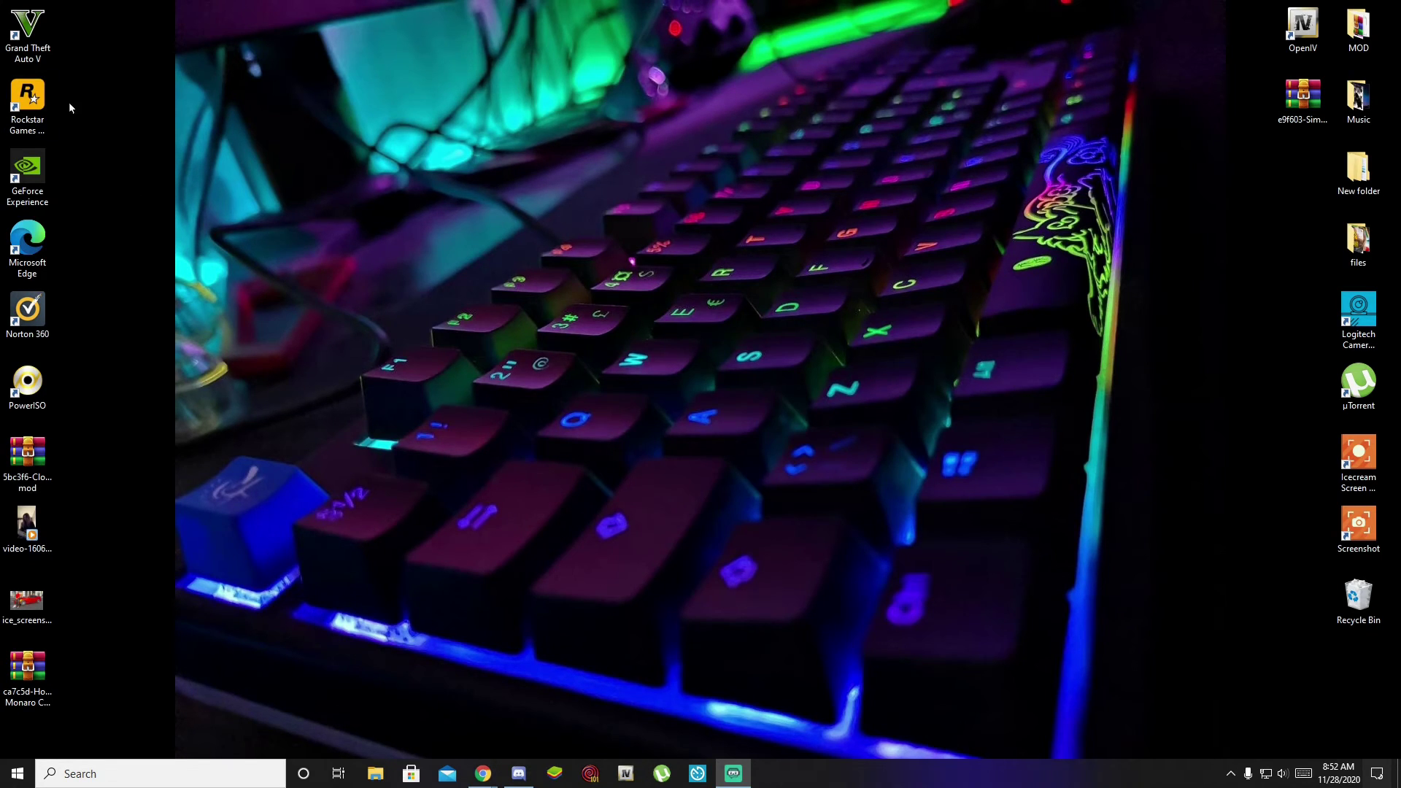
Open the install location of Grand Theft Auto V from its desktop shortcut and look through the game's files
right_click(32, 35)
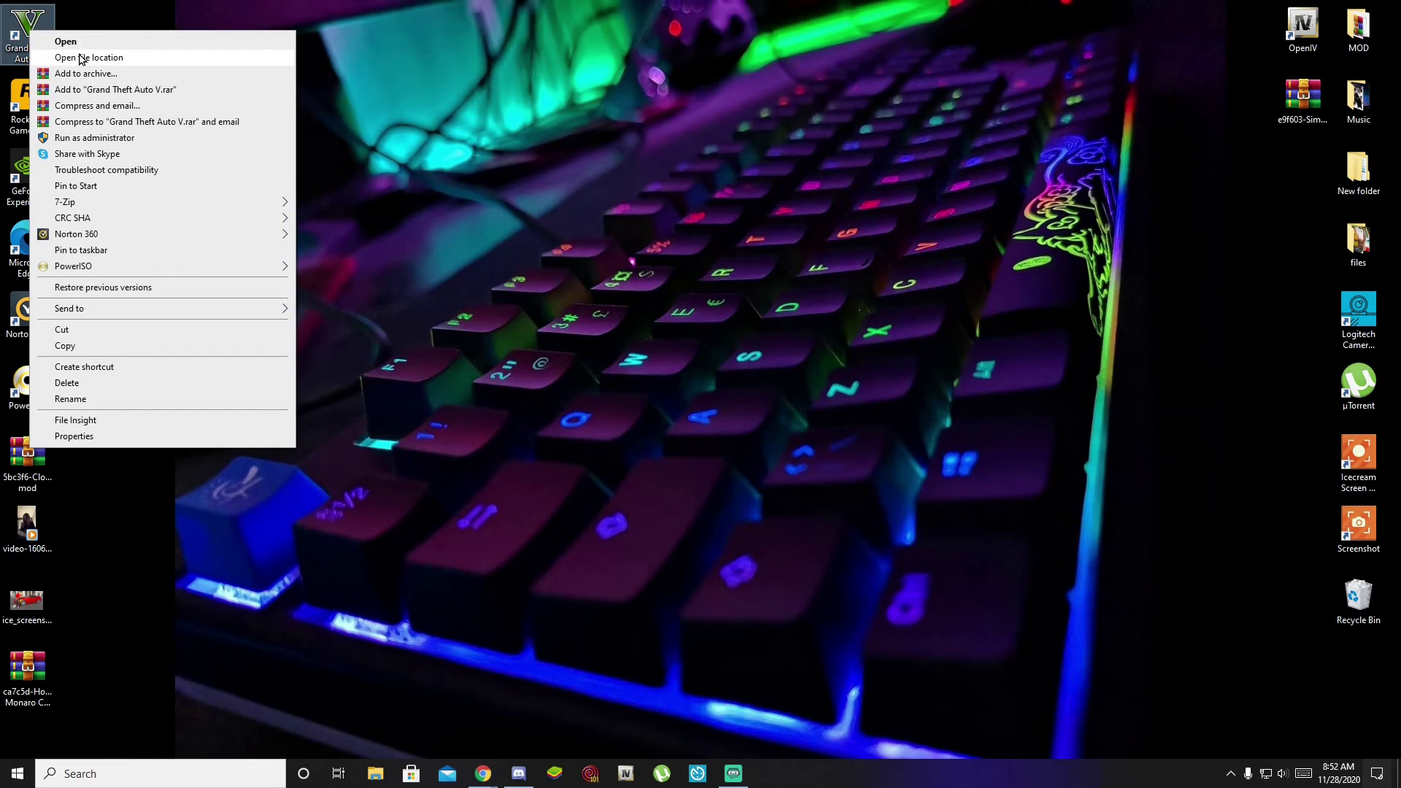
left_click(81, 57)
left_click_drag(537, 163, 648, 175)
scroll(934, 423, "down", 9)
scroll(921, 422, "up", 9)
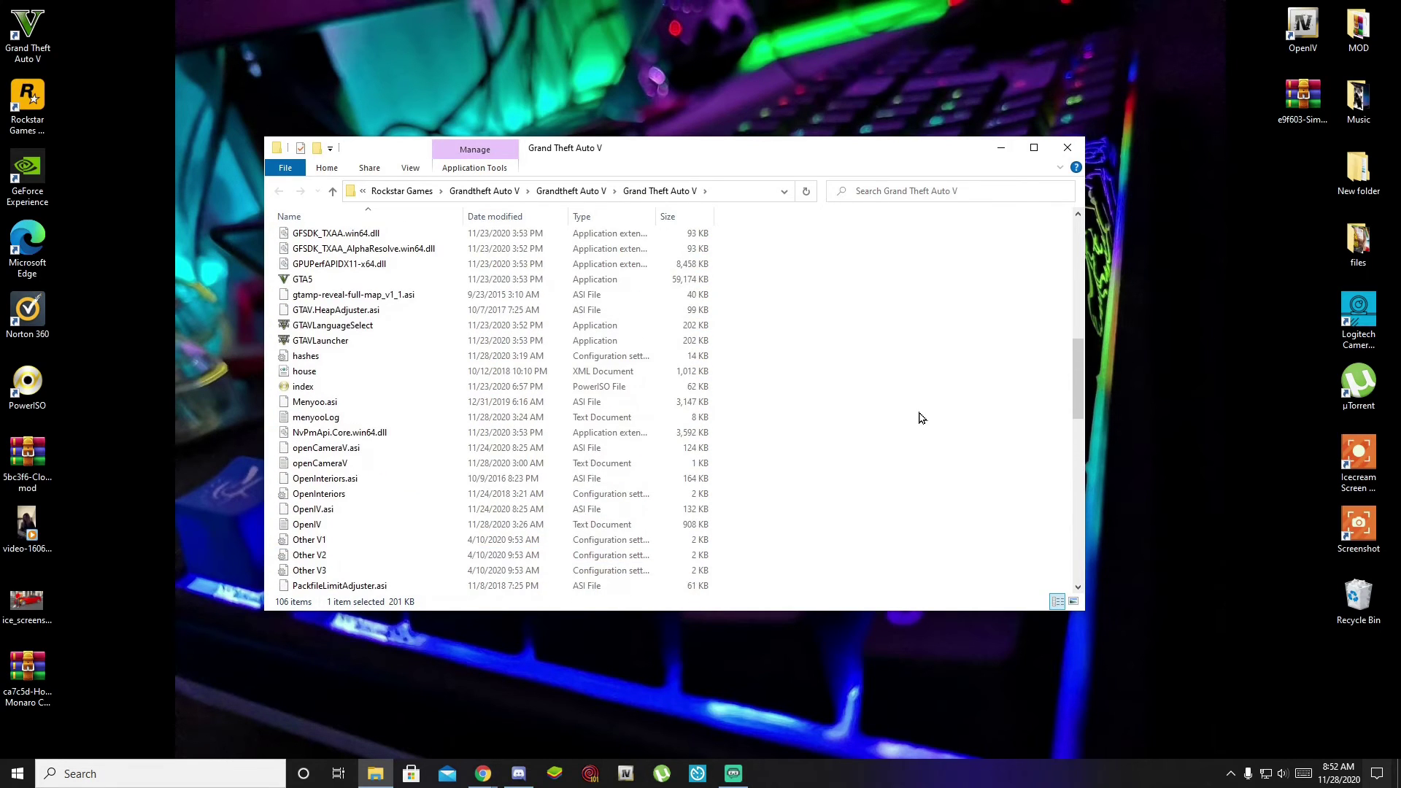
scroll(921, 417, "up", 10)
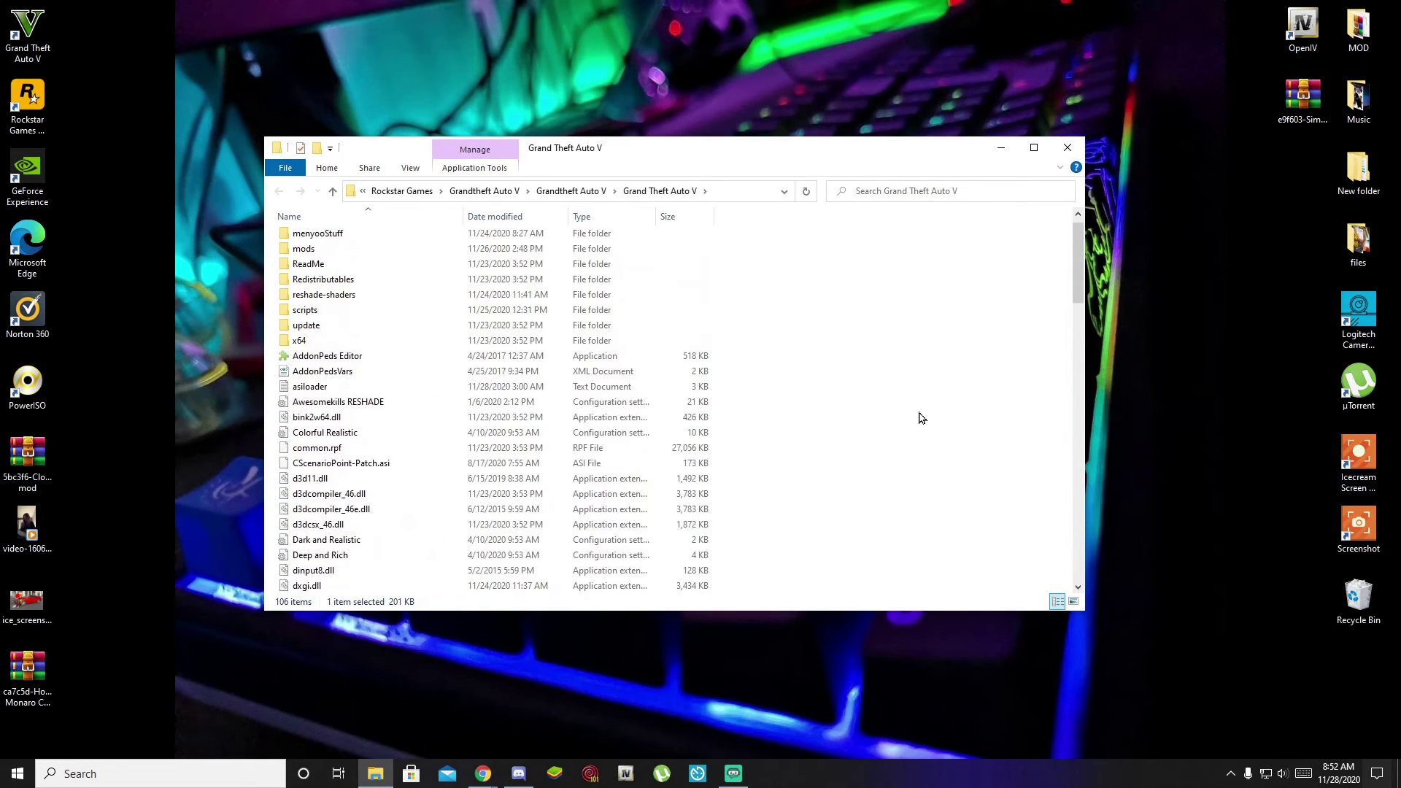
scroll(921, 417, "up", 1)
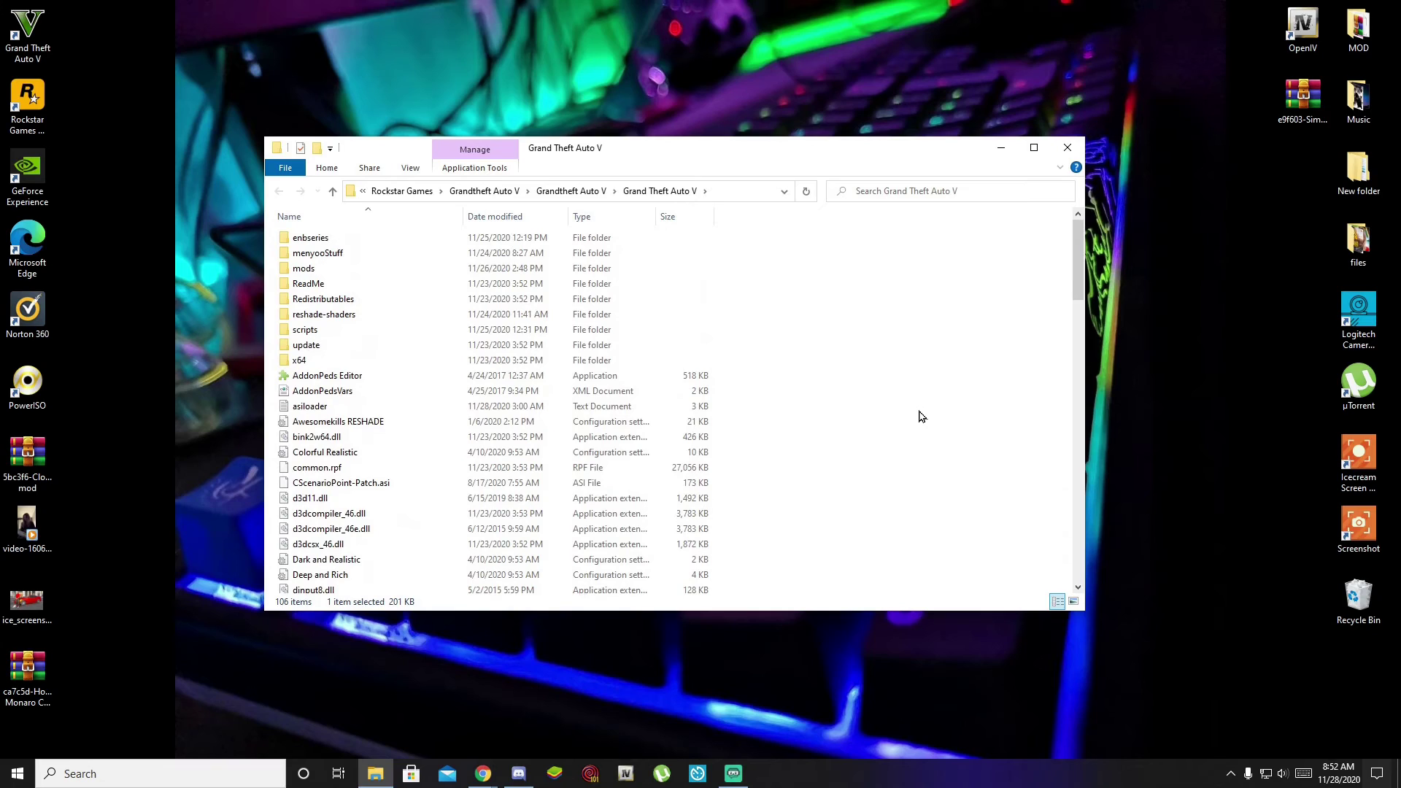
Open the mods\update\x64\dlcpacks folder and reposition its window on the desktop
double_click(305, 269)
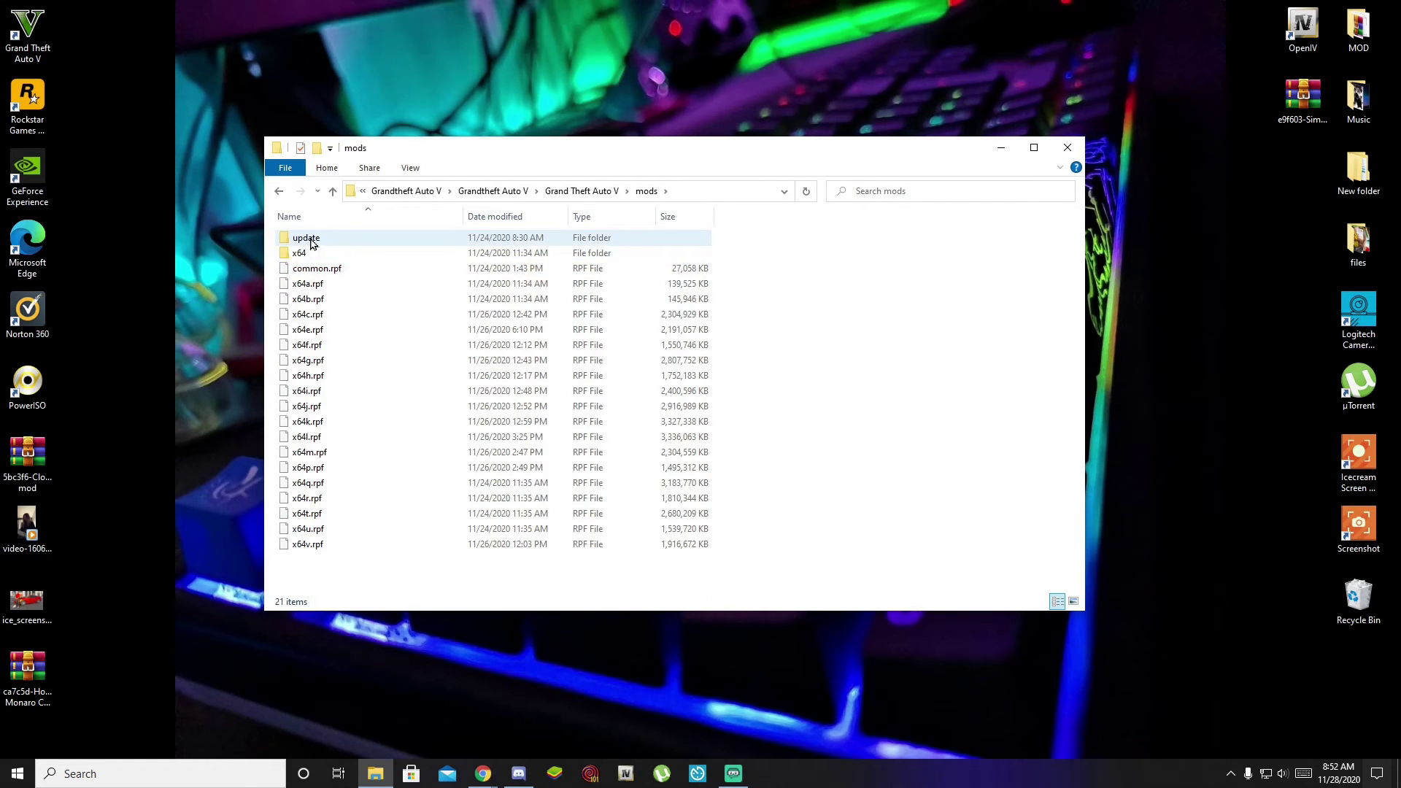
double_click(312, 243)
double_click(312, 244)
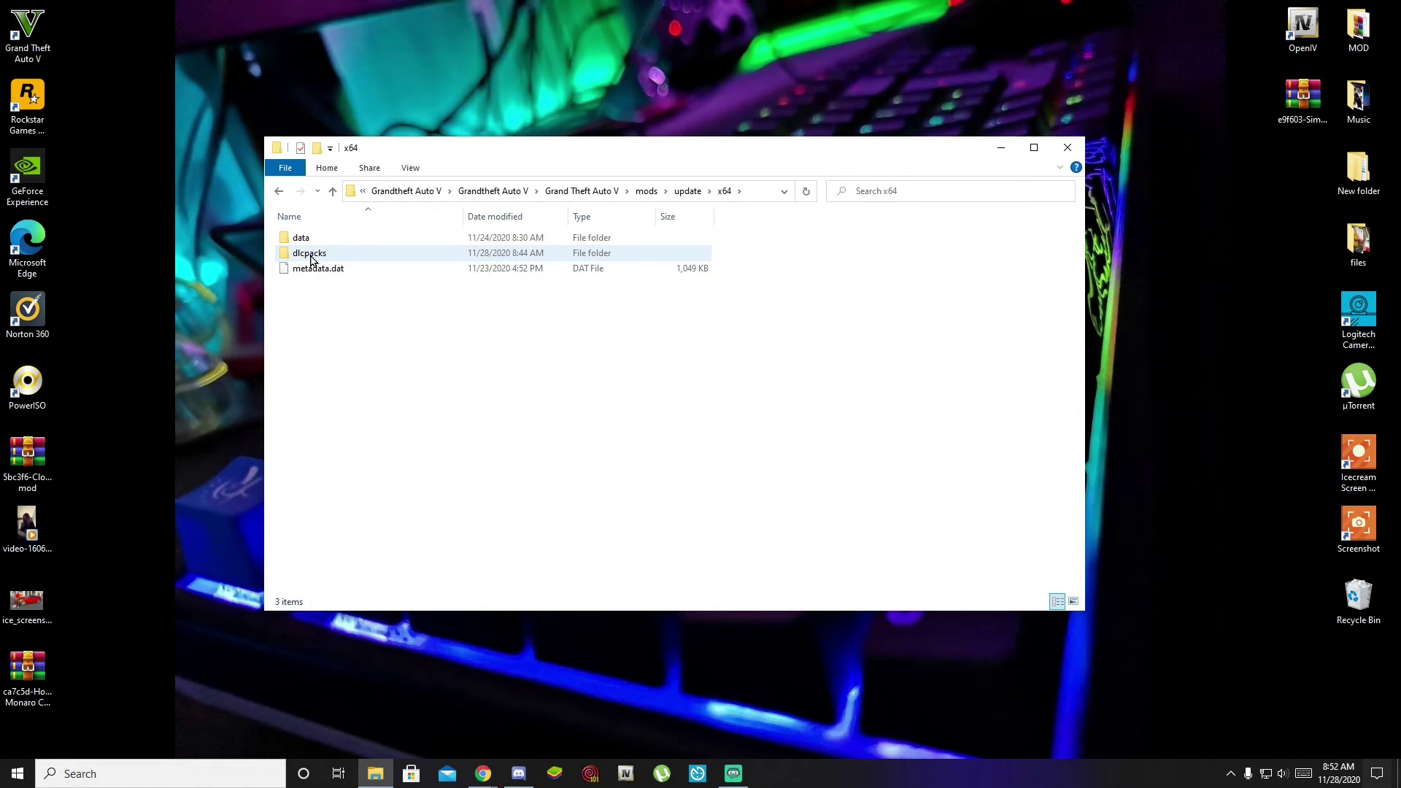
double_click(311, 259)
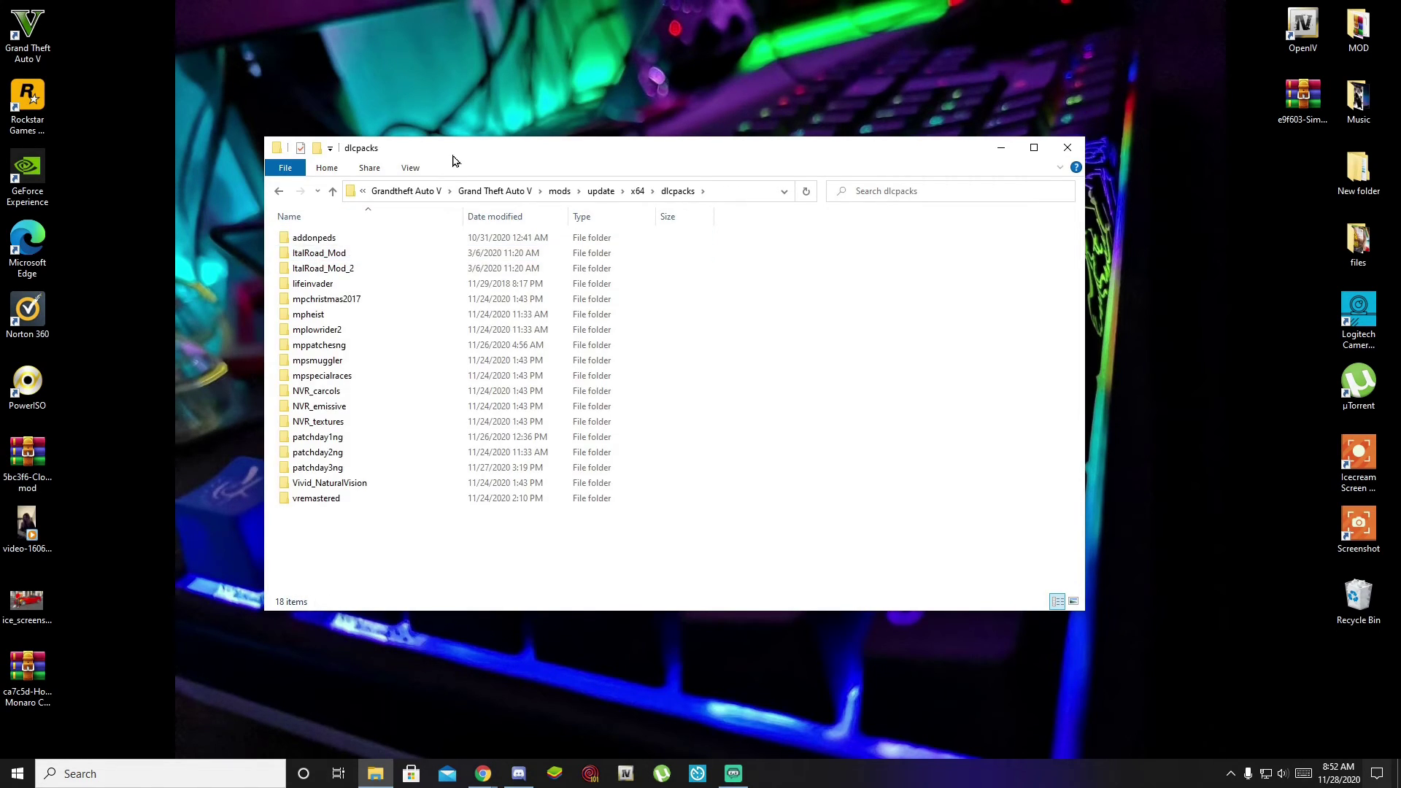
left_click_drag(456, 159, 390, 151)
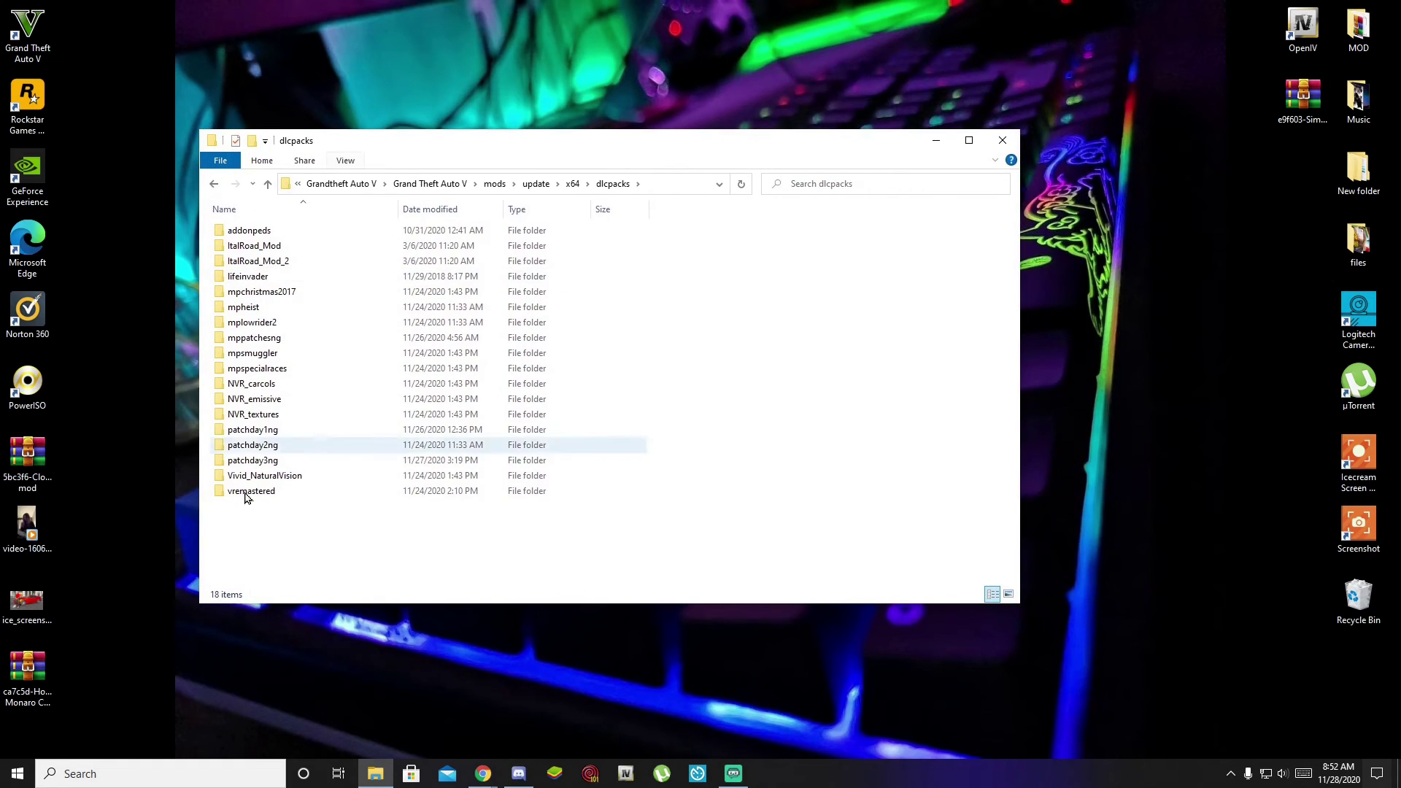
Open the downloaded Holden Monaro CV8-R 2005 archive beside the dlcpacks window and go into its Add-on folder
left_click(46, 678)
double_click(45, 679)
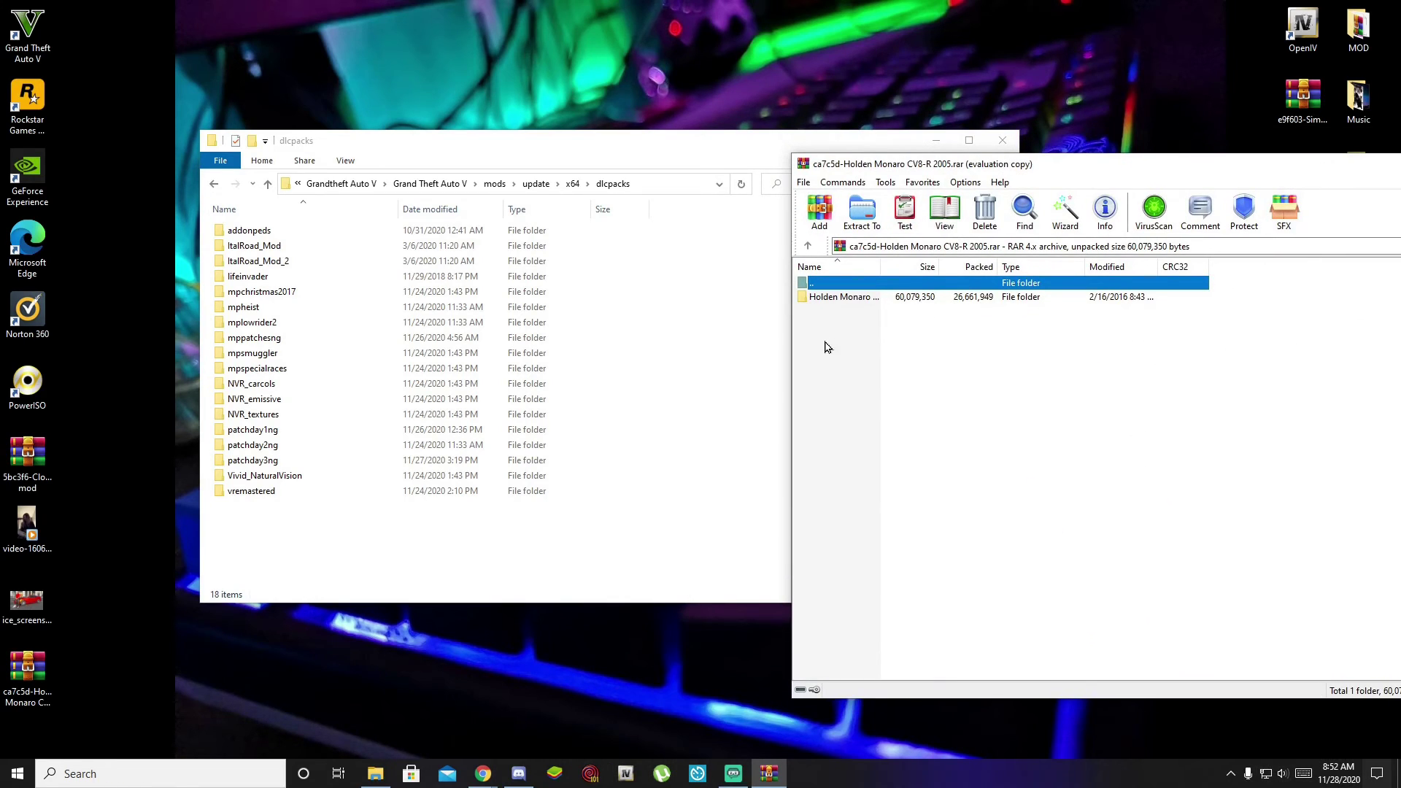
double_click(833, 299)
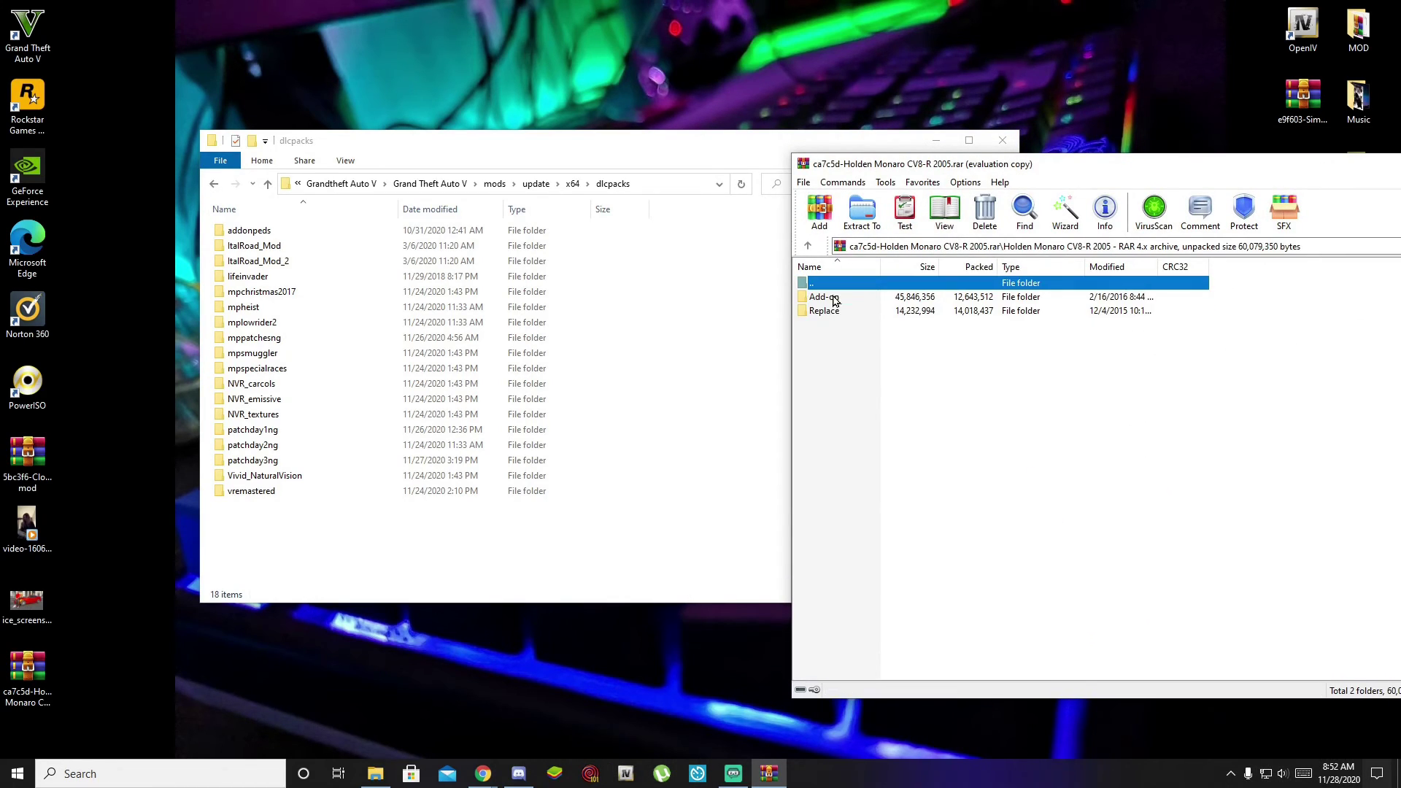
left_click(870, 389)
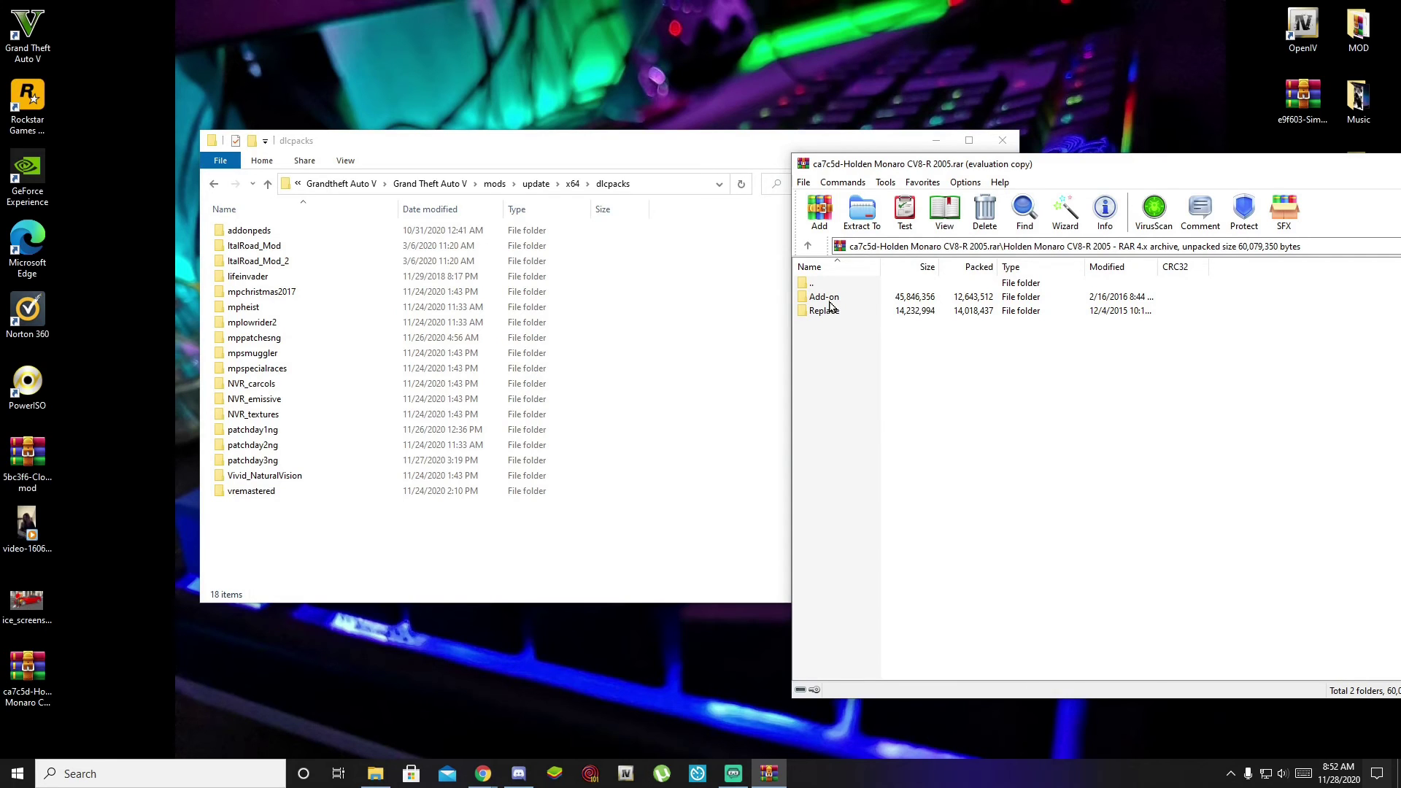
left_click(830, 300)
left_click_drag(900, 168, 1062, 163)
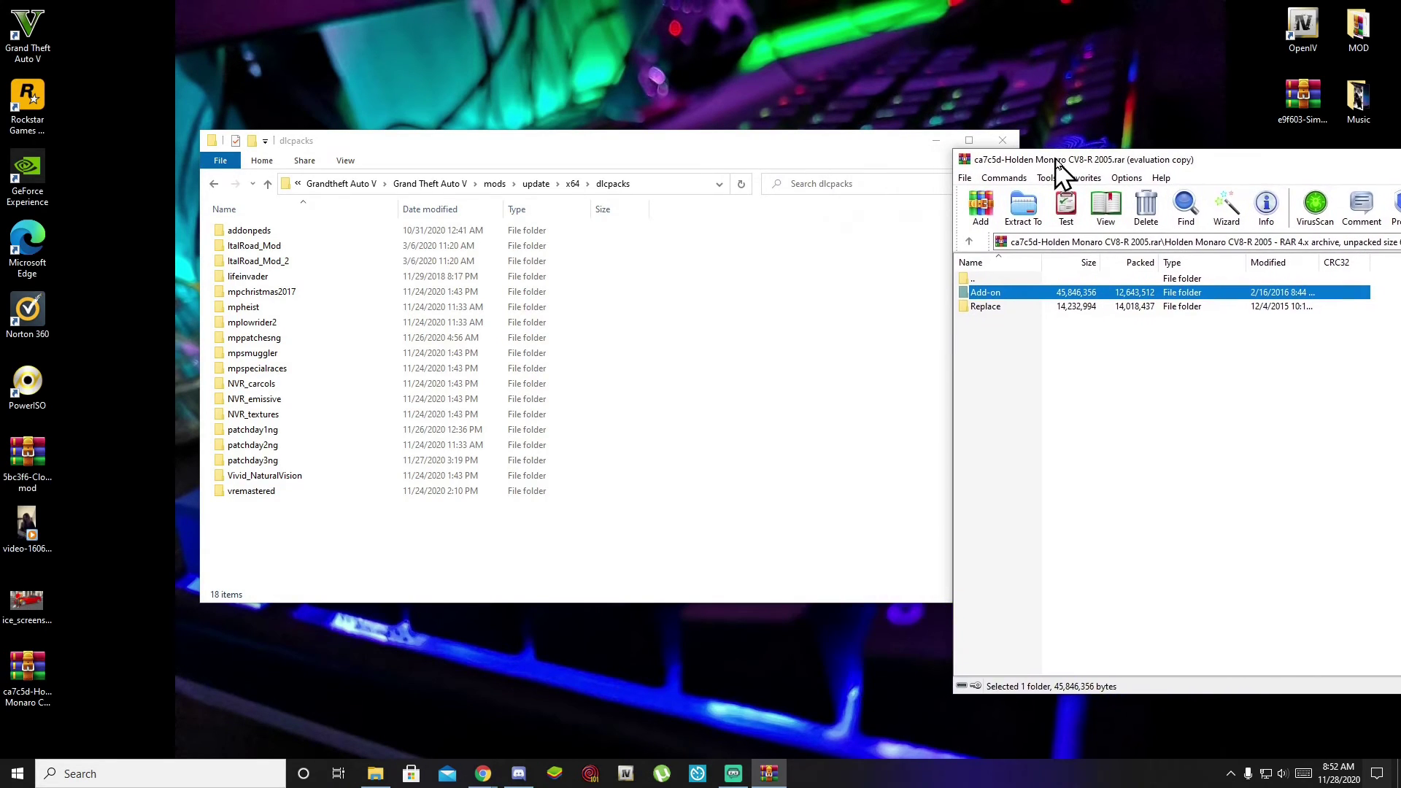
double_click(986, 296)
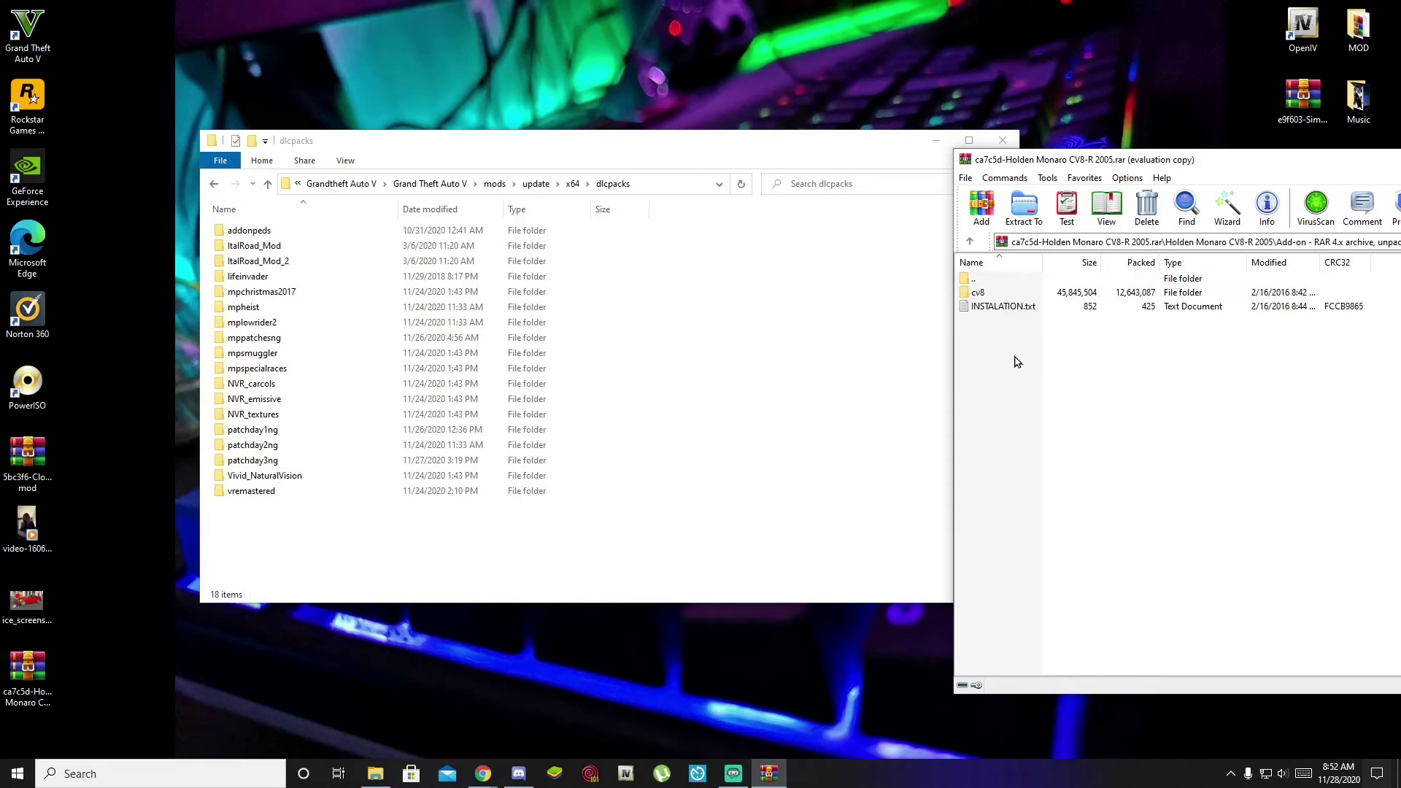
Extract the cv8 folder from the archive into the dlcpacks folder
left_click(979, 294)
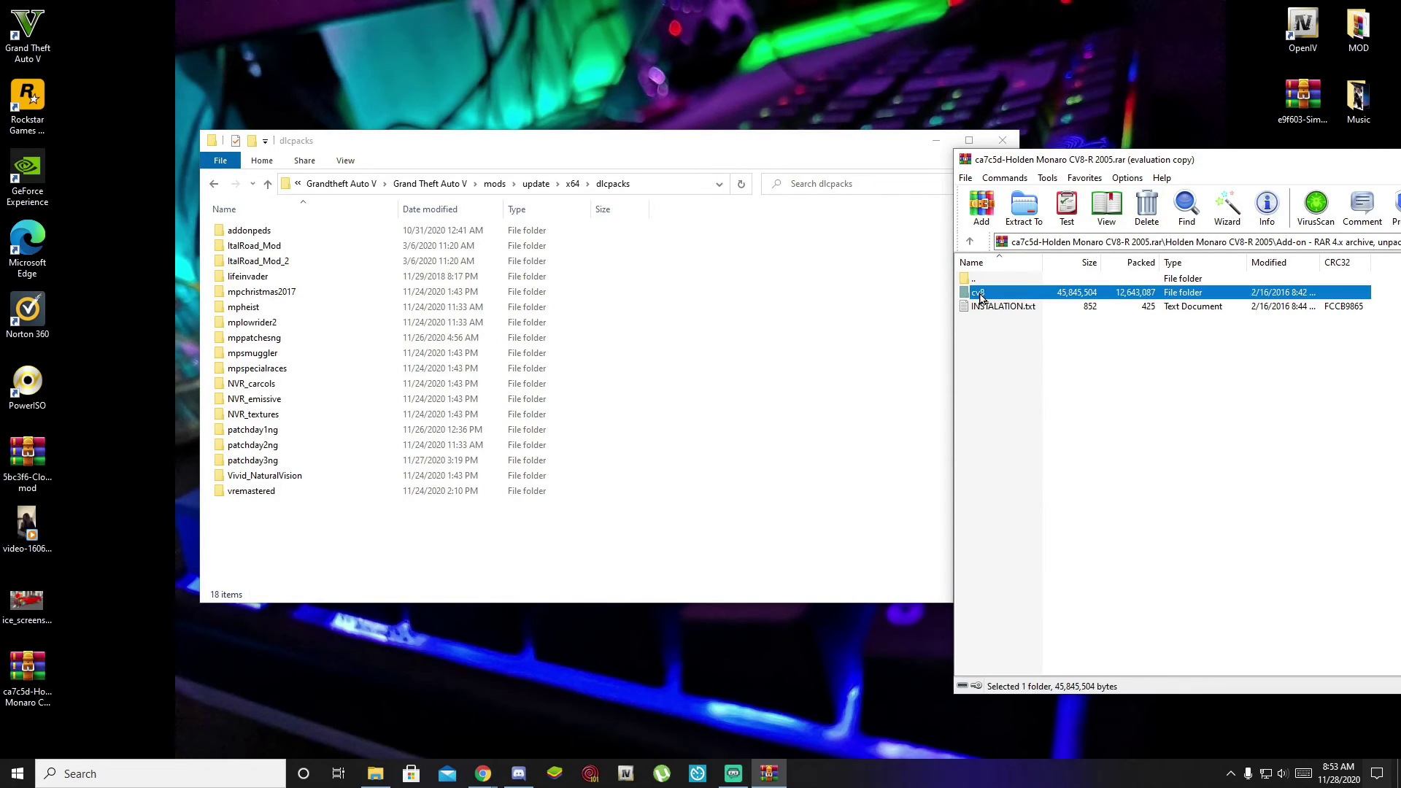
left_click_drag(980, 297, 738, 506)
left_click(1004, 410)
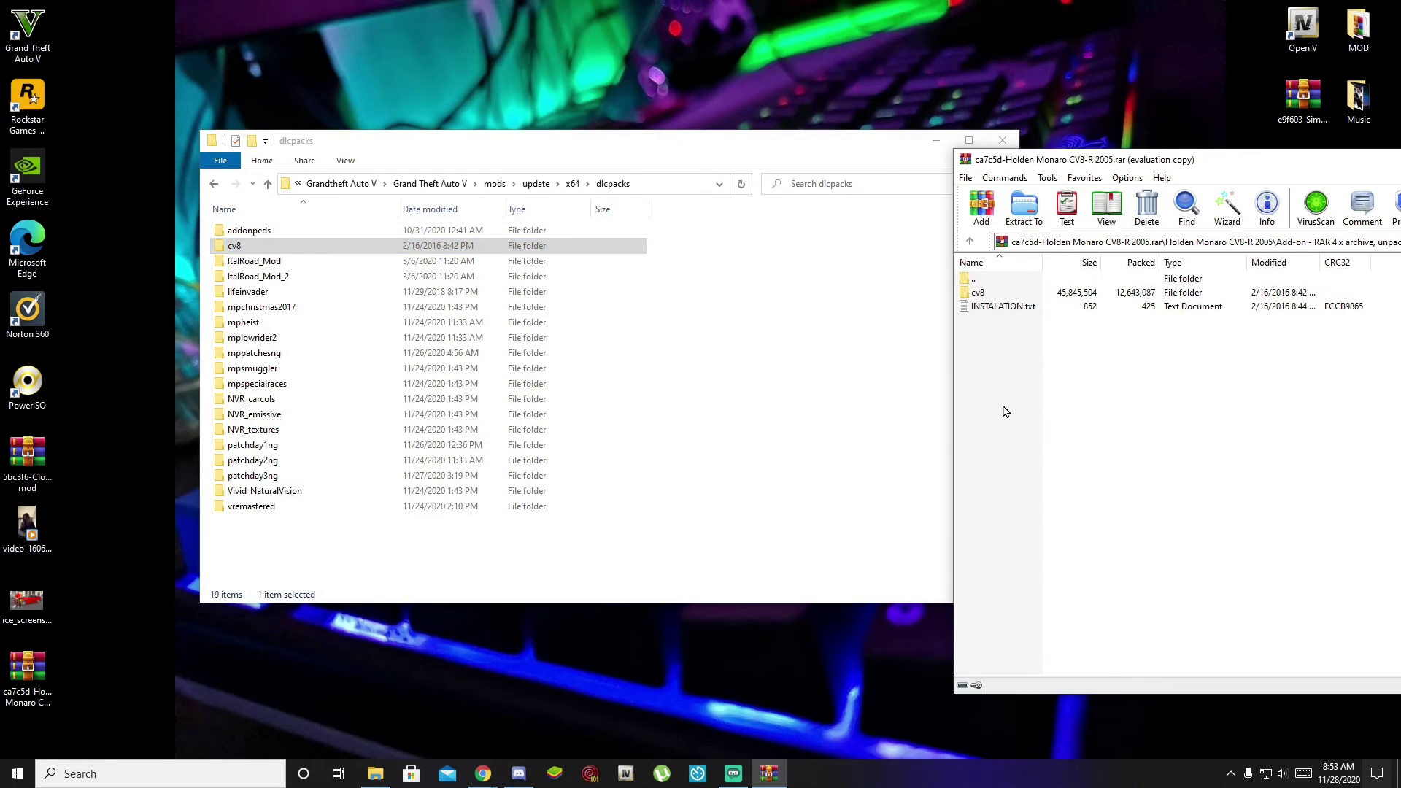
Open INSTALATION.txt from the archive and copy the line <item>dlcpacks:\cv8\</item>
double_click(1005, 307)
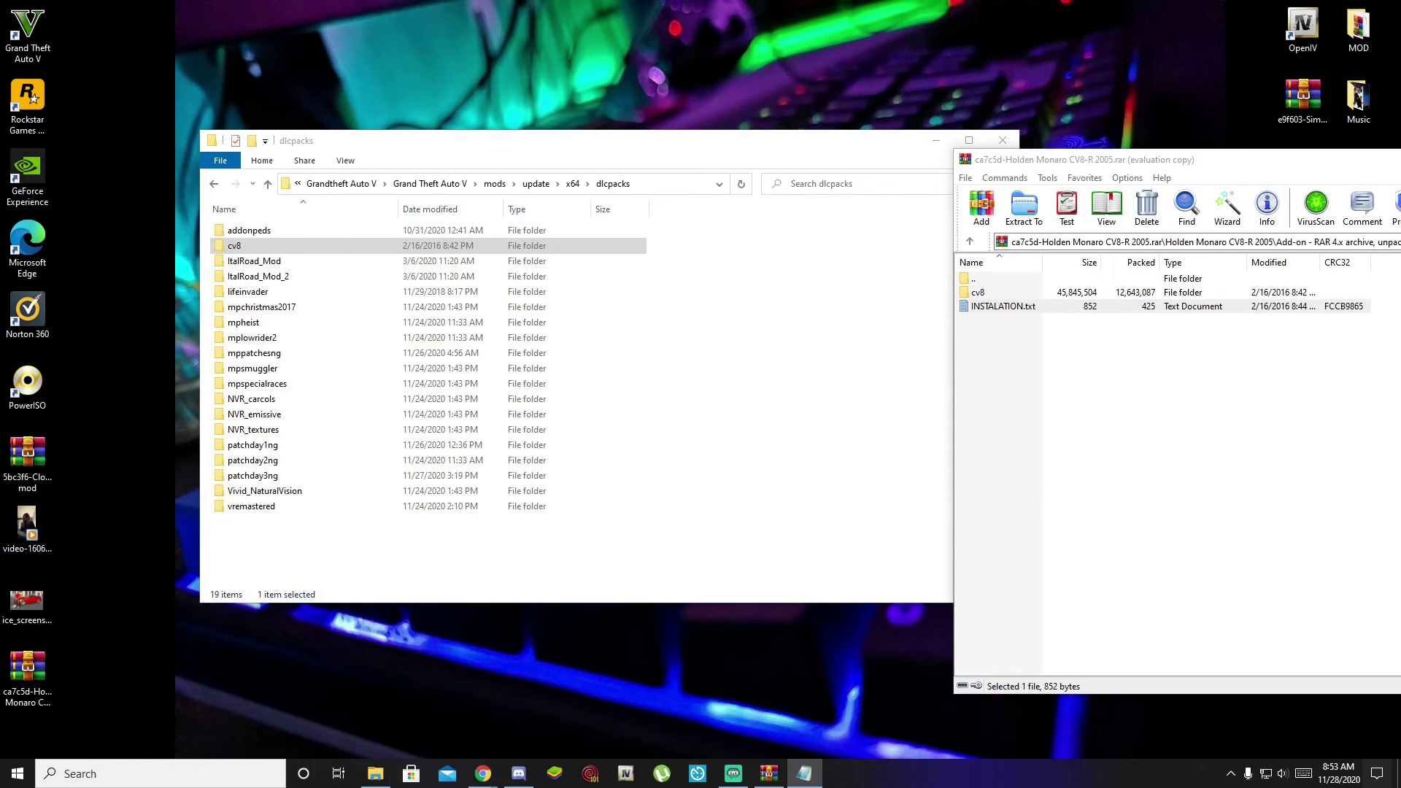
left_click_drag(1158, 260, 891, 143)
left_click_drag(864, 358, 691, 357)
right_click(753, 361)
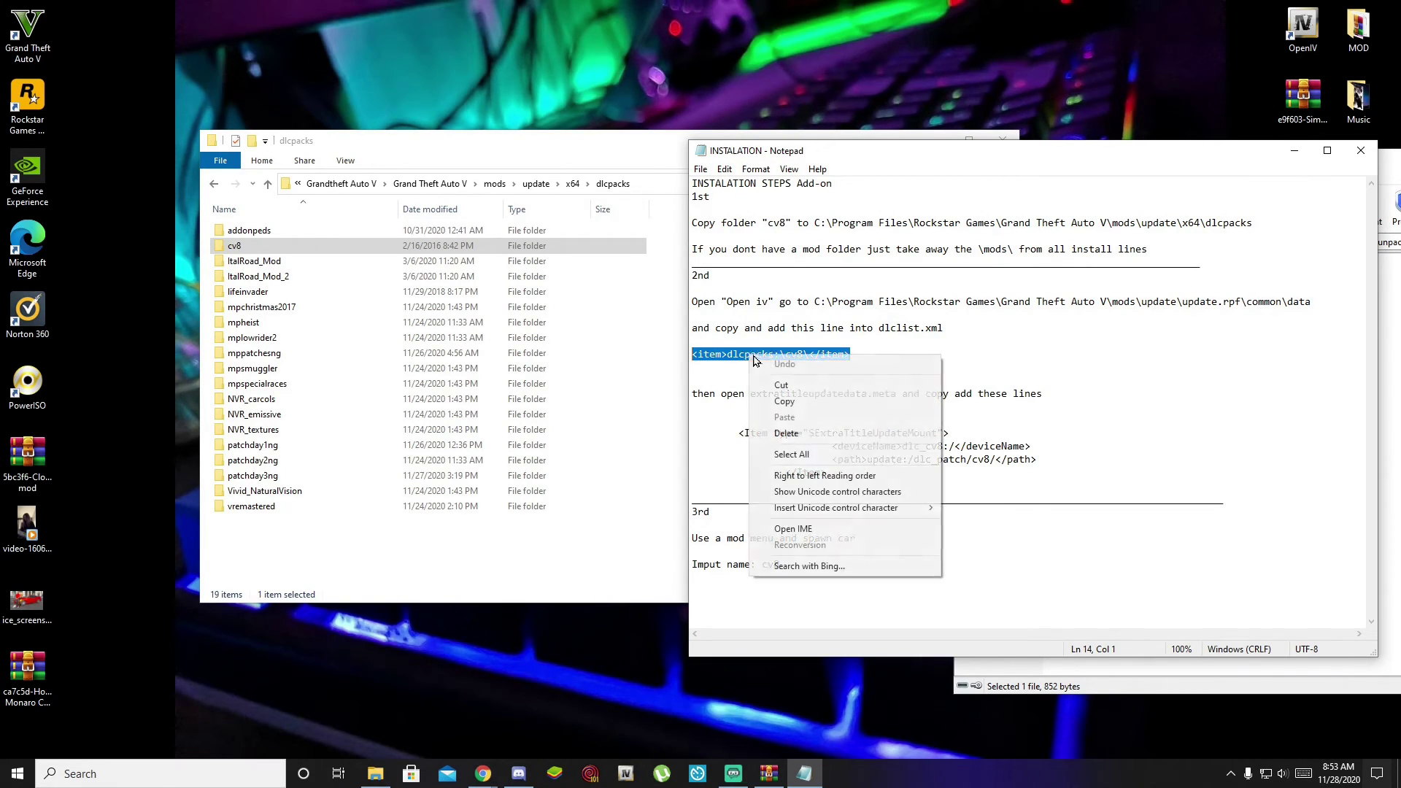
left_click(784, 402)
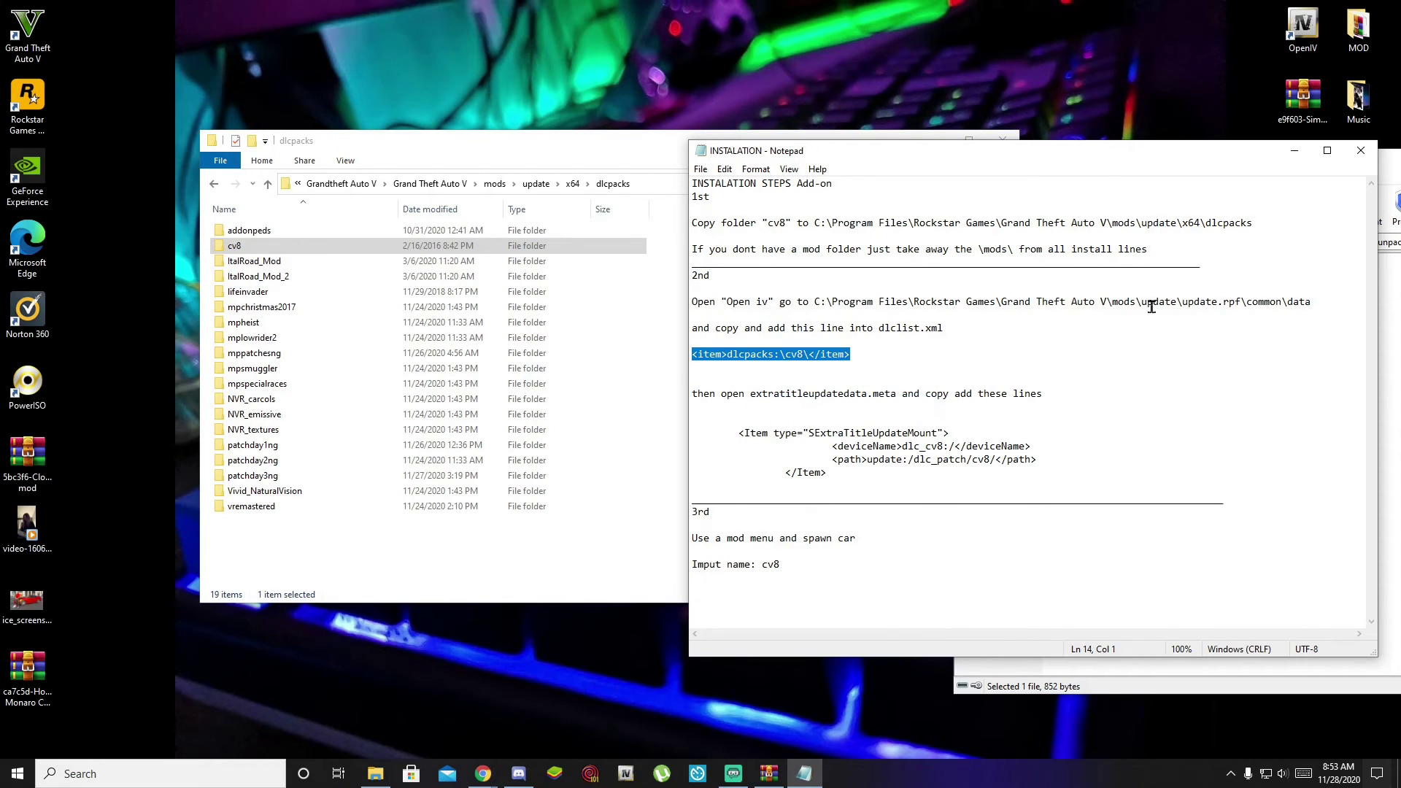
Minimize the installation notes and close the Holden Monaro archive
left_click(1295, 152)
left_click_drag(1189, 167, 324, 161)
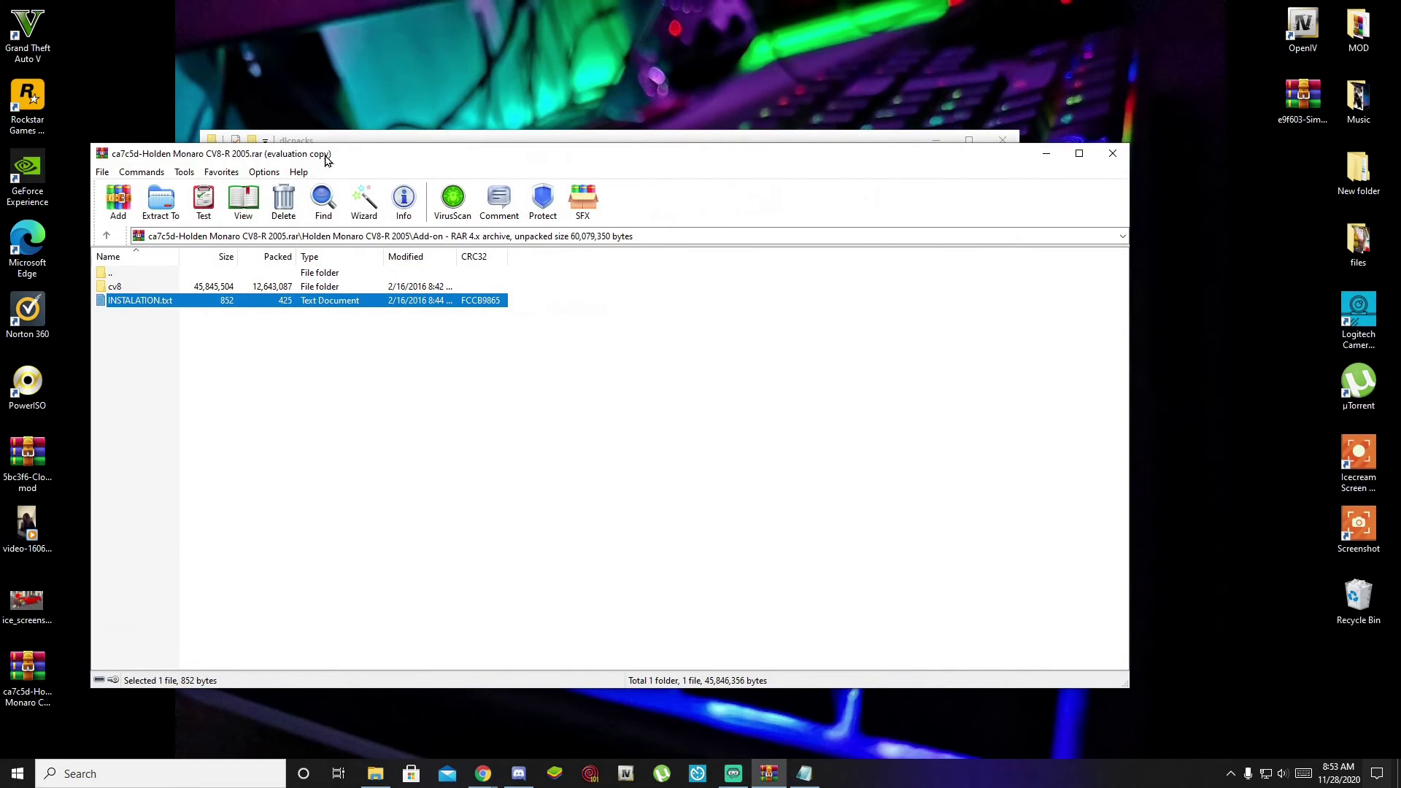
left_click(1112, 154)
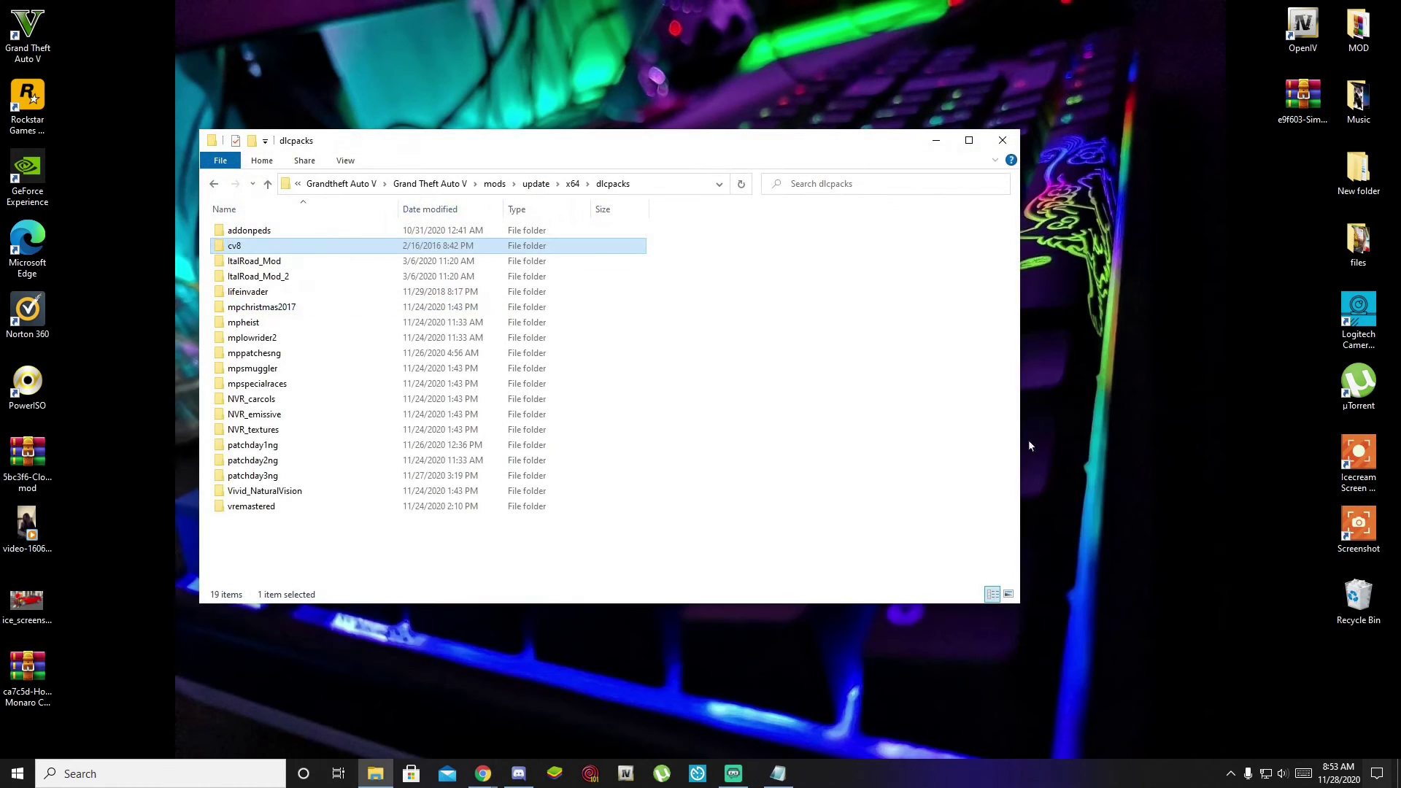
Go back to the main Grand Theft Auto V folder, refresh it and close its window
left_click(439, 184)
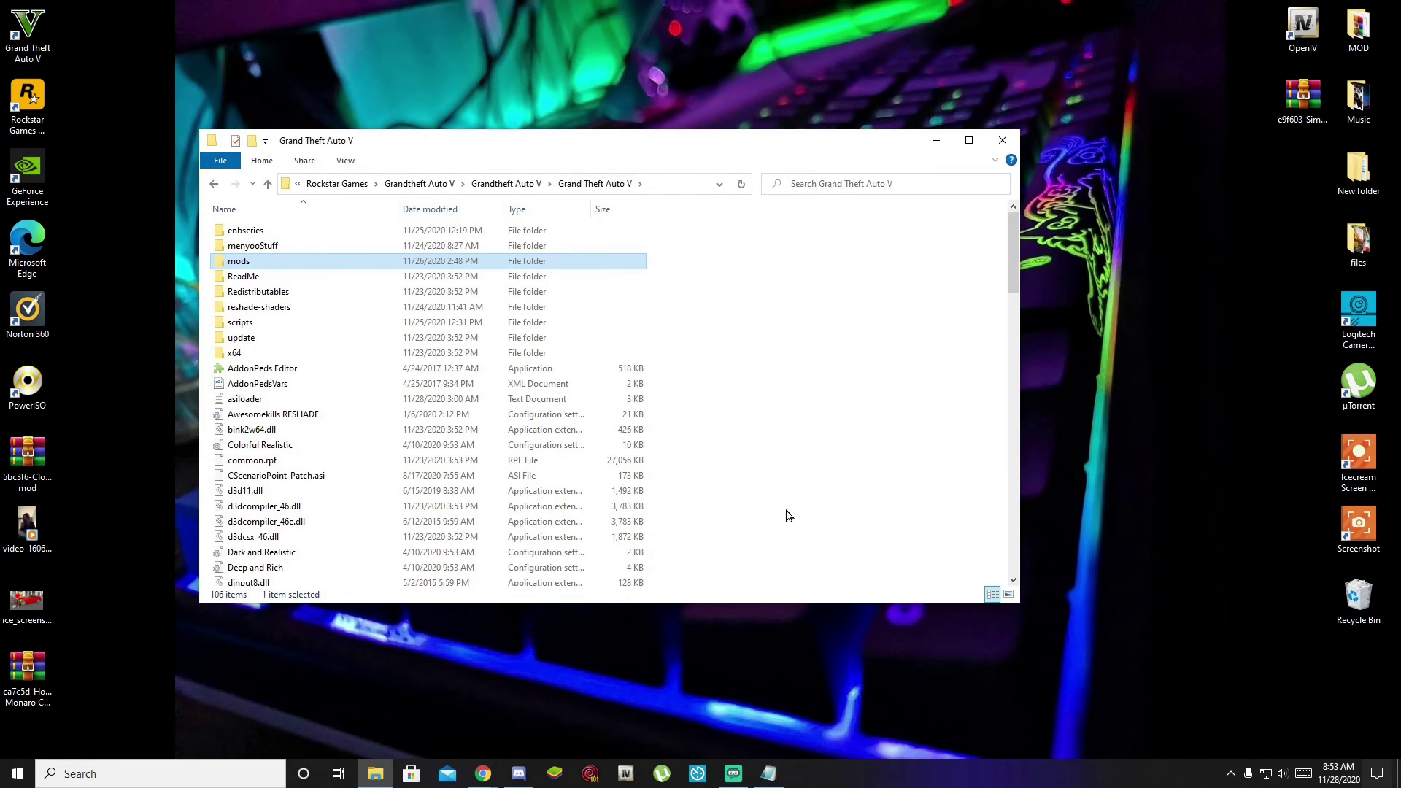
right_click(848, 427)
left_click(888, 483)
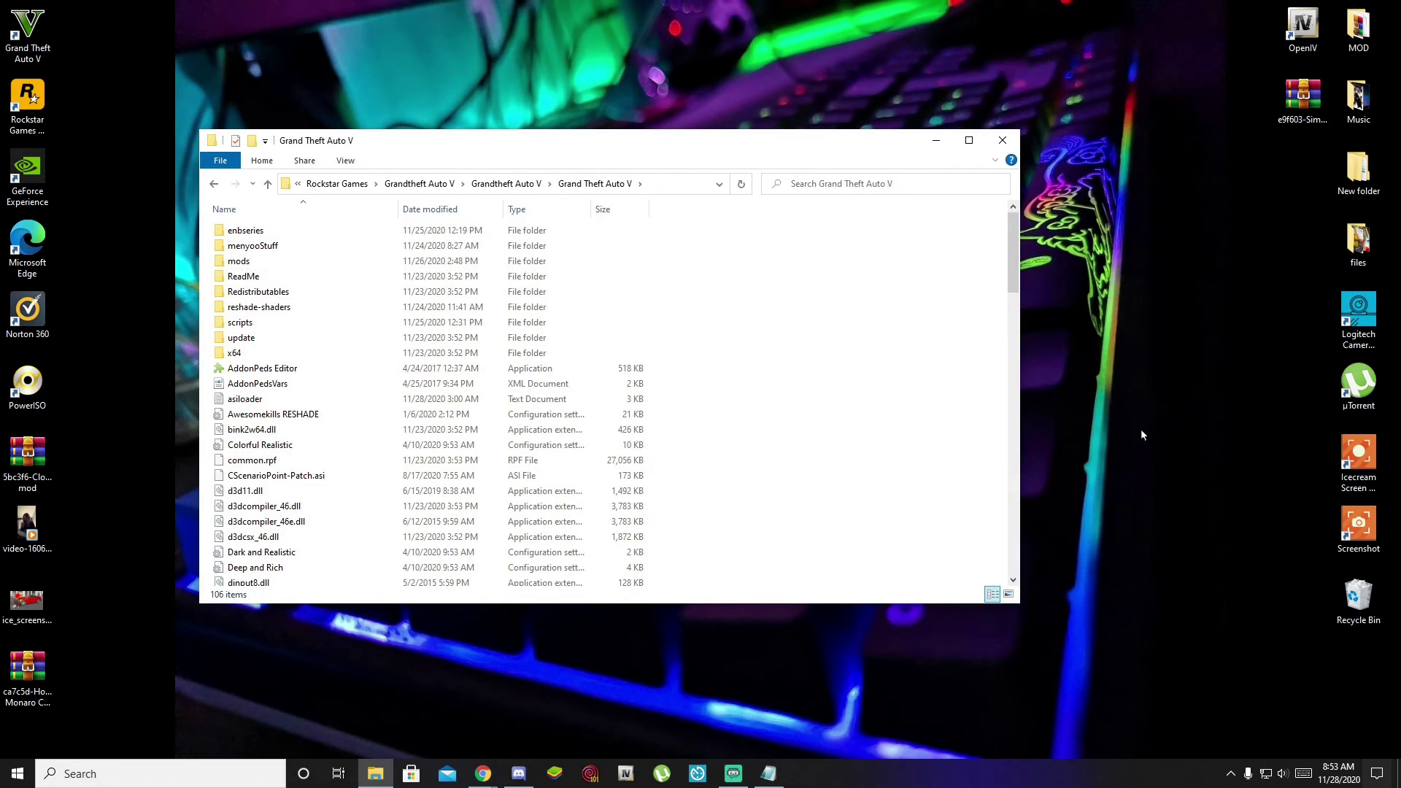
left_click(1011, 145)
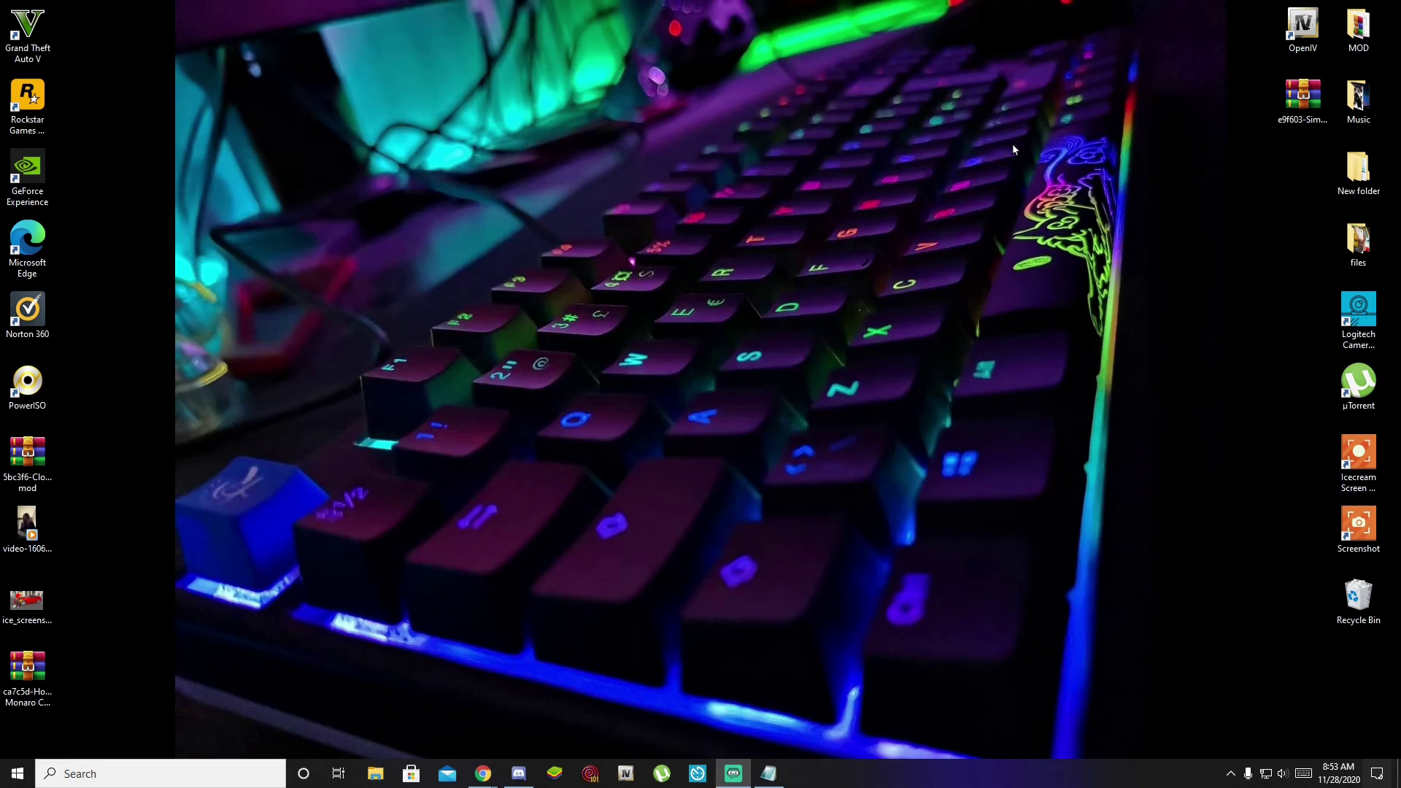
Launch OpenIV for the Windows version of Grand Theft Auto V and turn on edit mode
left_click(625, 772)
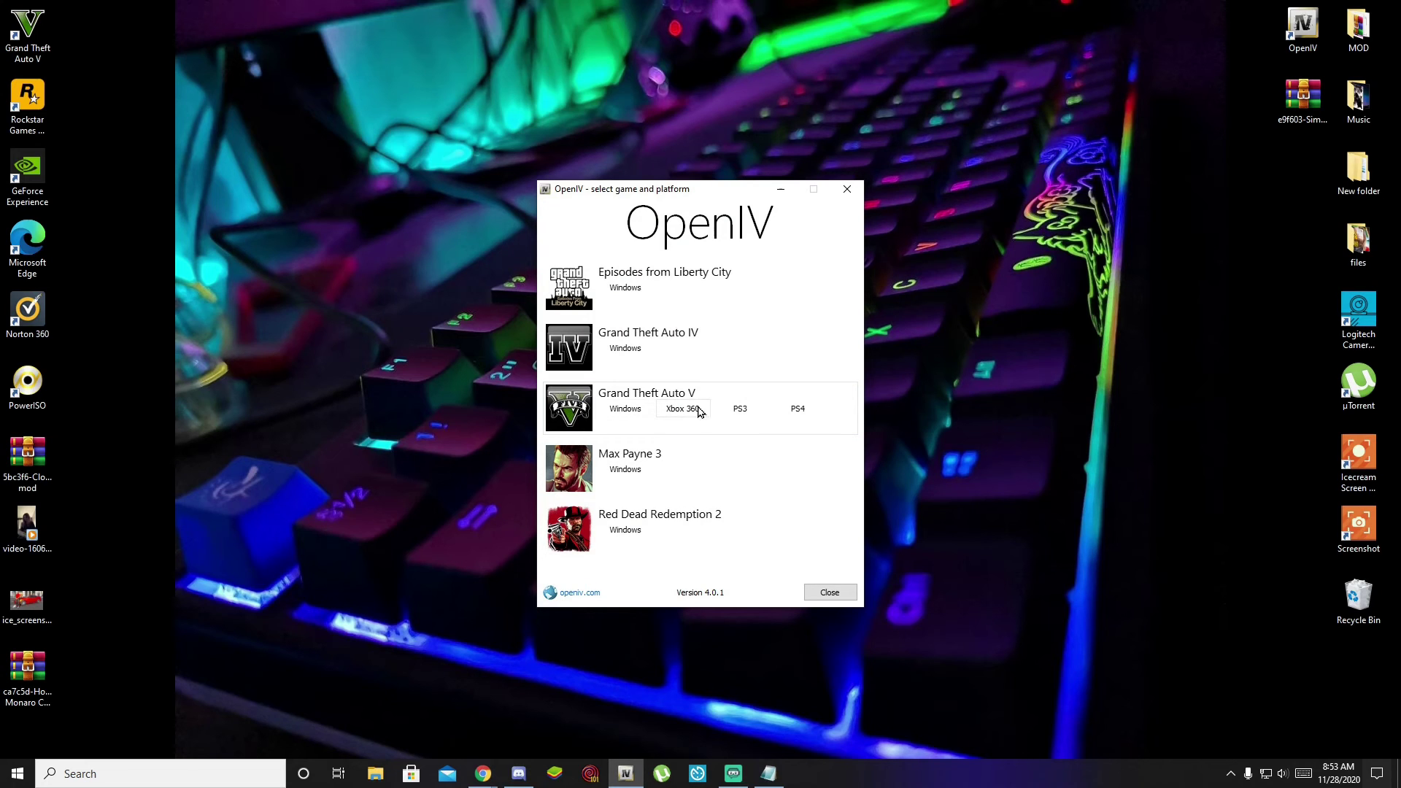
left_click(626, 409)
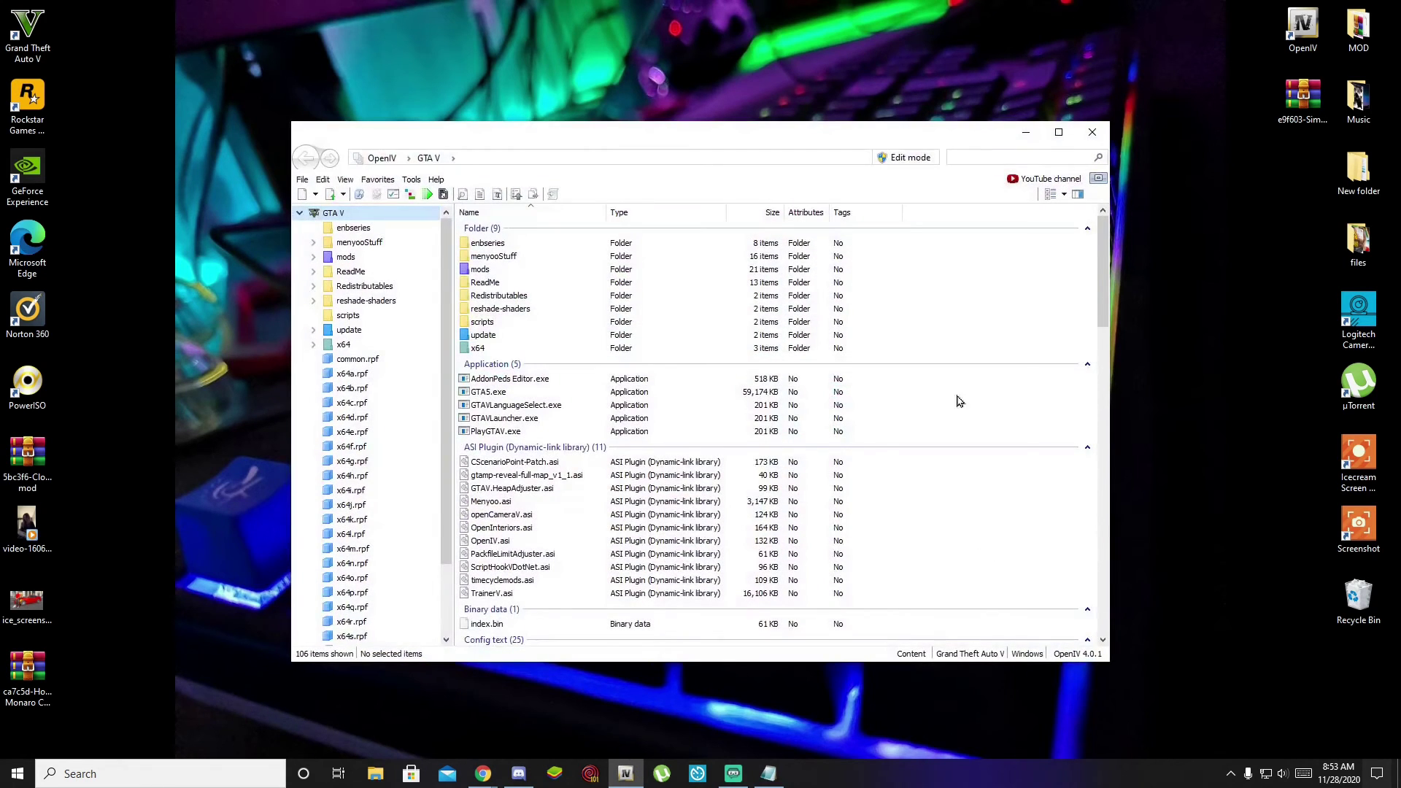
left_click(912, 159)
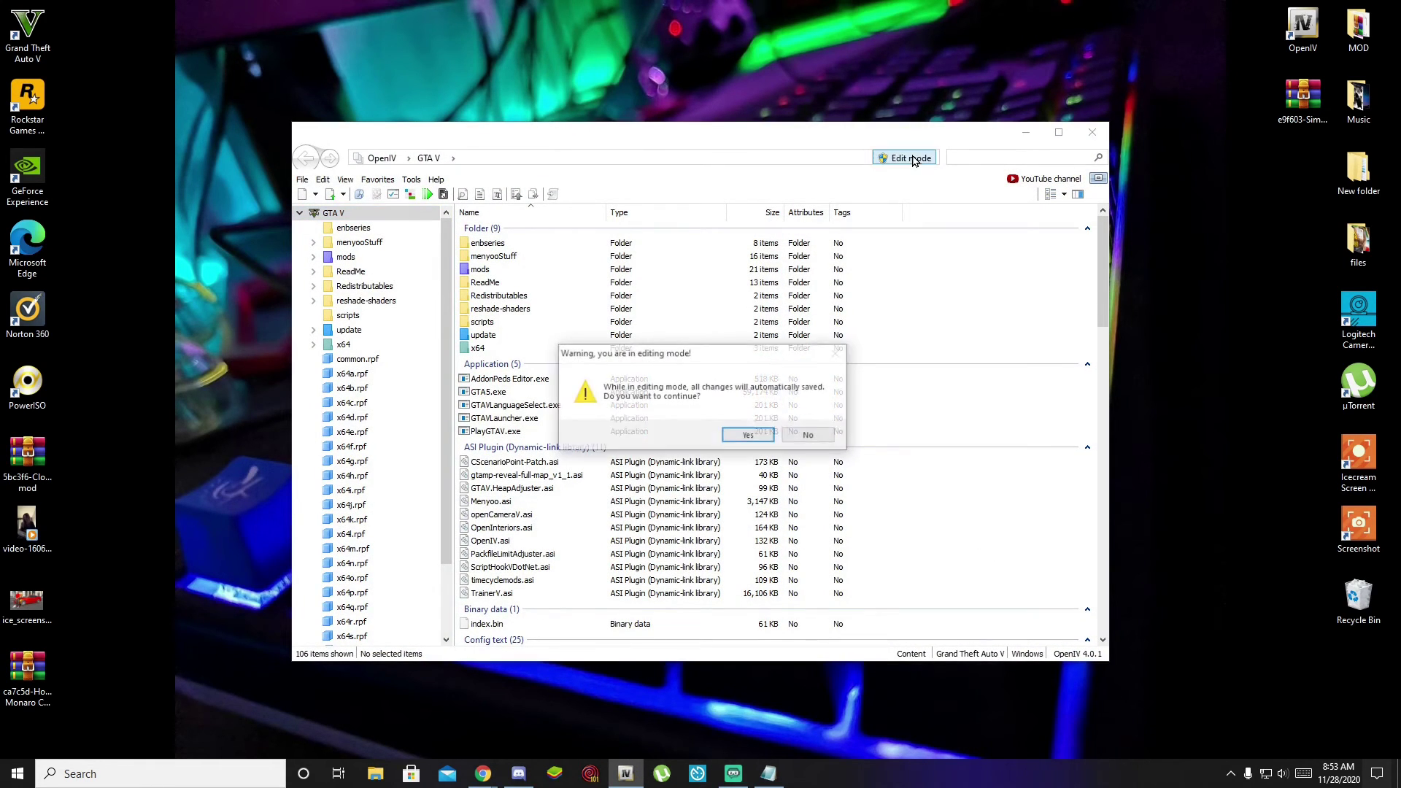
left_click(748, 435)
Open the mods\update\update.rpf\common\data folder
double_click(487, 270)
double_click(485, 244)
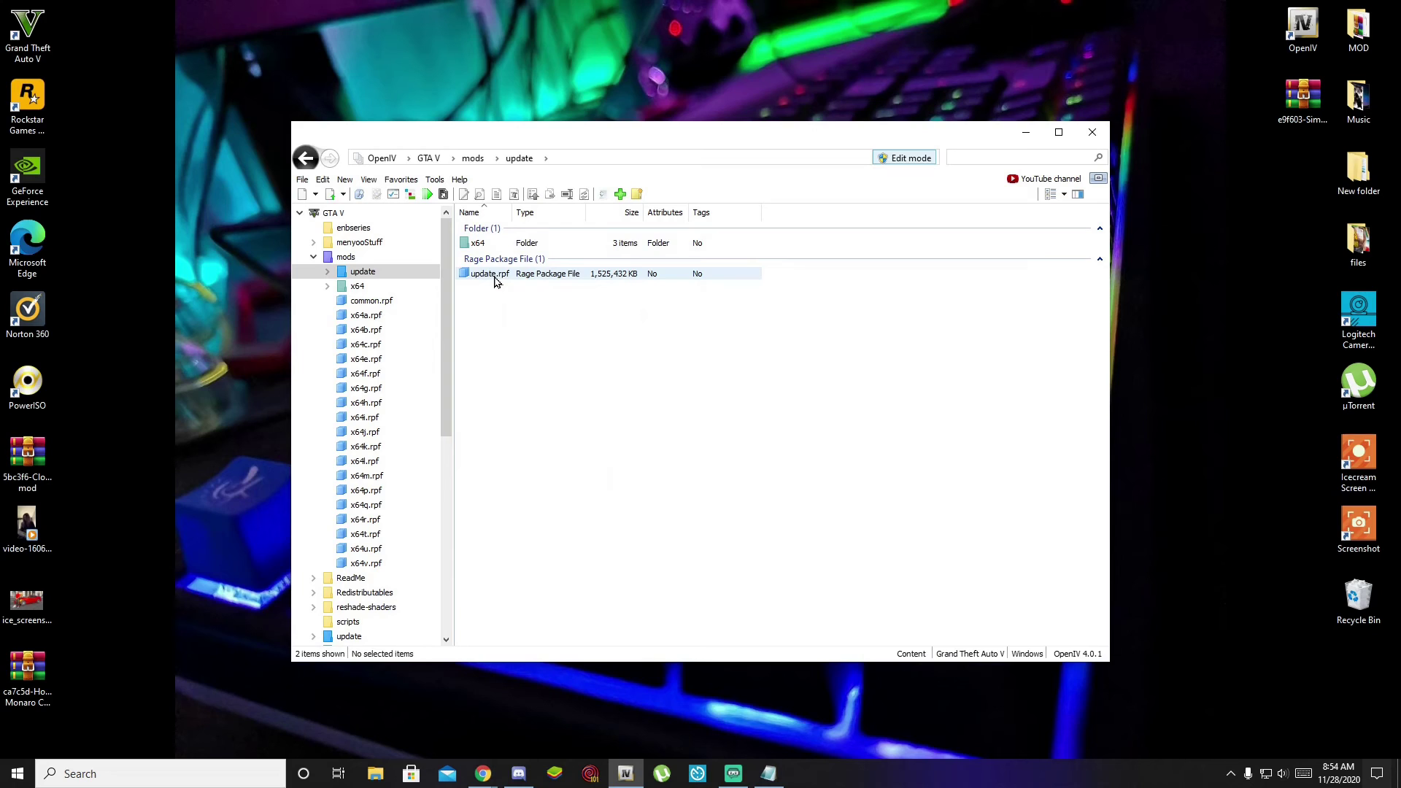
double_click(494, 275)
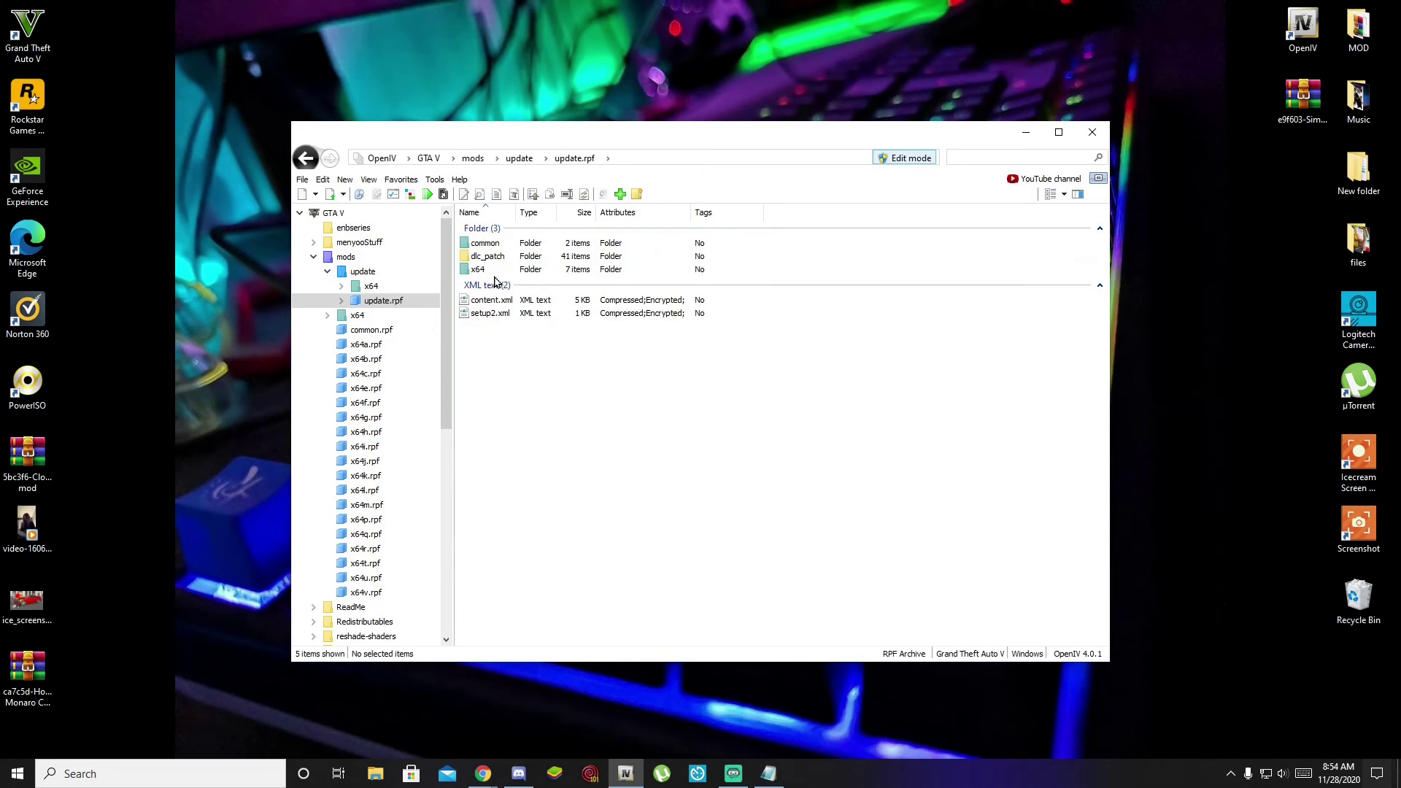
double_click(494, 248)
double_click(494, 245)
Edit dlclist.xml by adding the copied line <item>dlcpacks:\cv8\</item> below the lifeinvader entry, and save the file
scroll(536, 343, "down", 2)
scroll(537, 343, "down", 8)
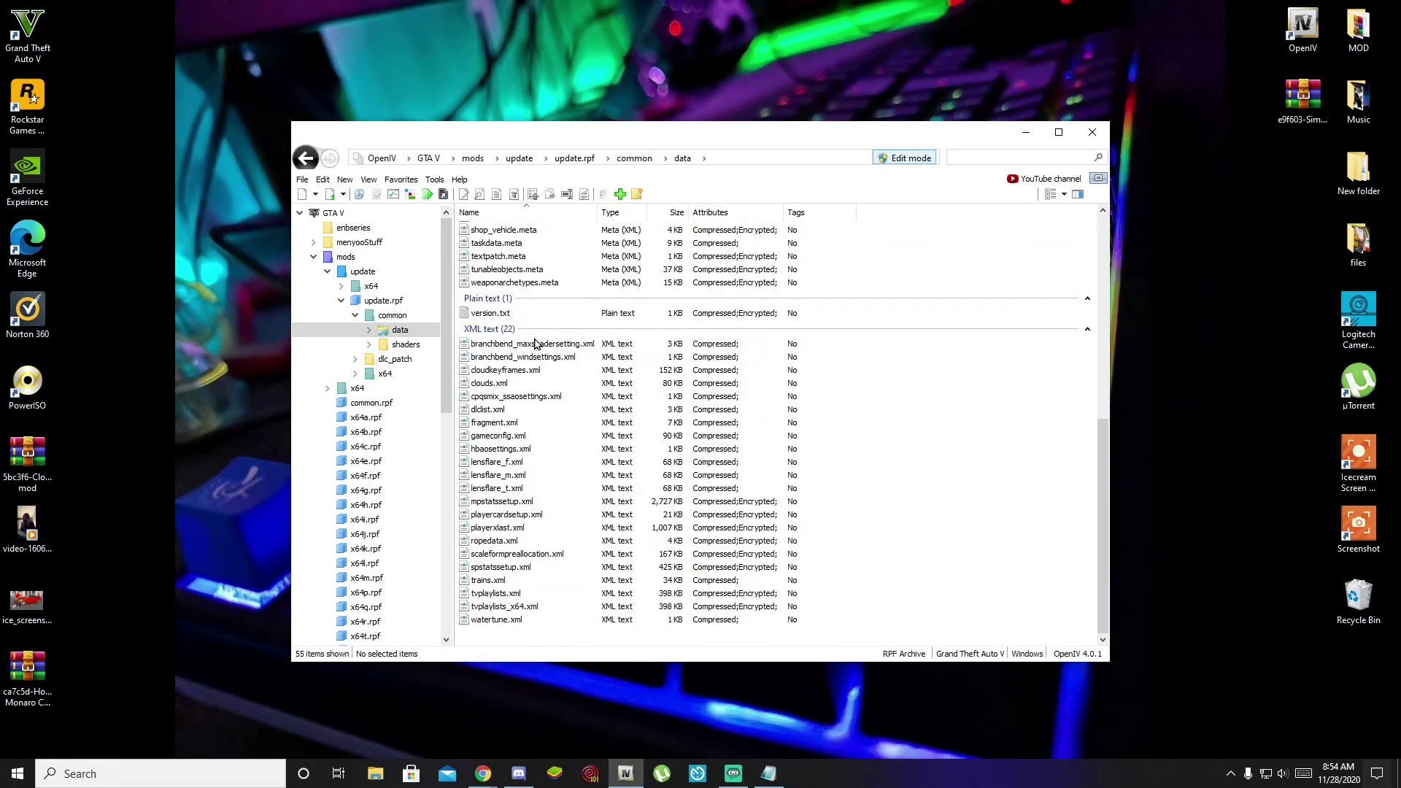
right_click(489, 413)
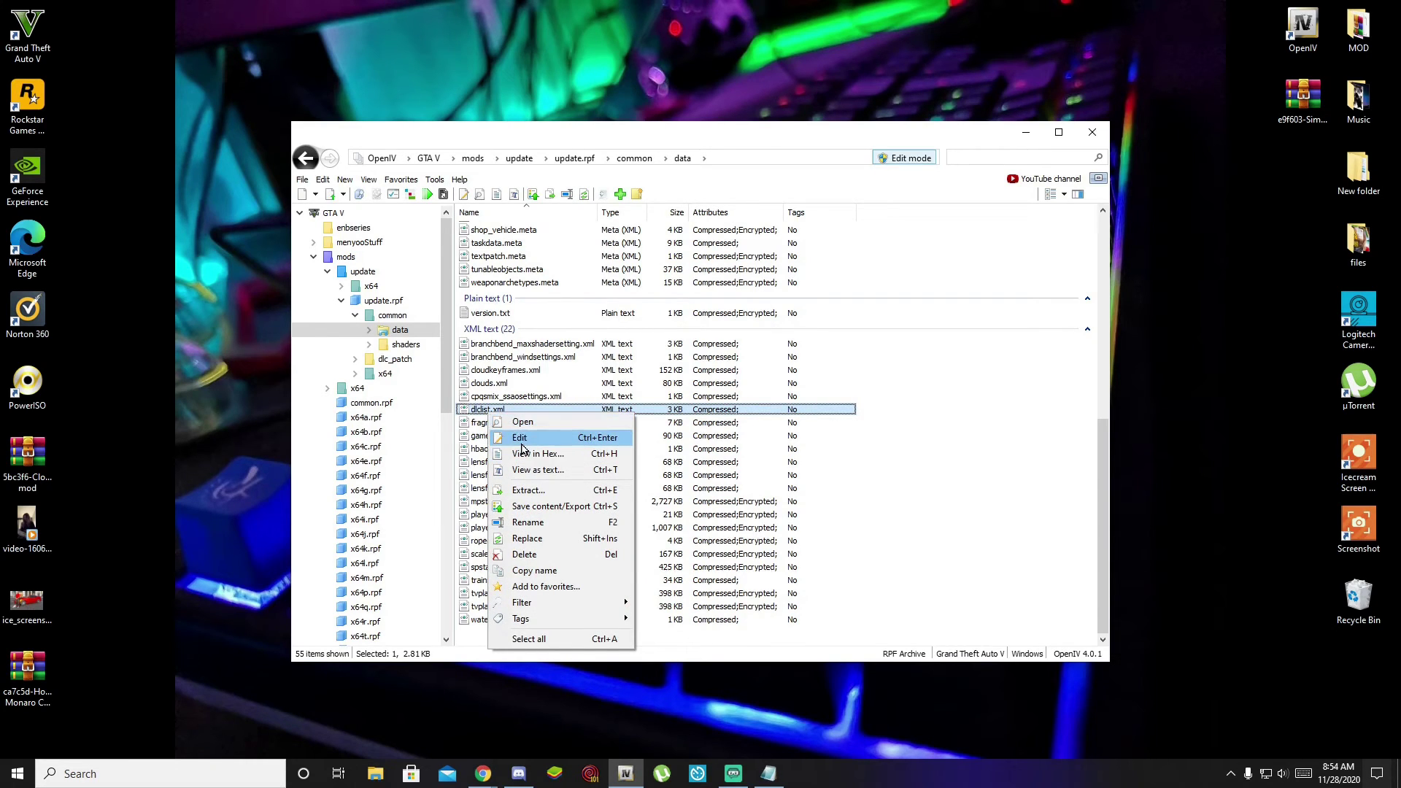
left_click(522, 443)
scroll(659, 511, "down", 15)
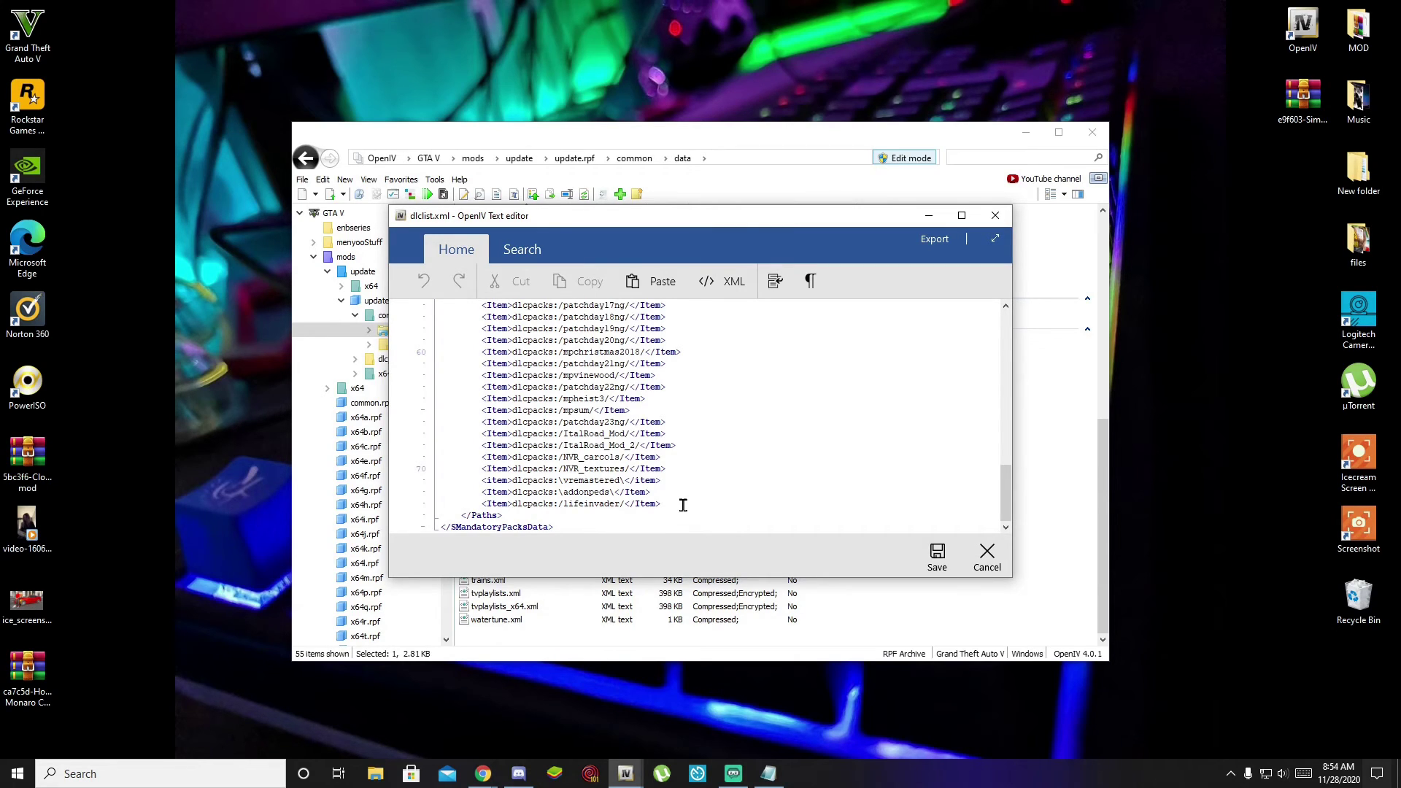
left_click(683, 505)
key("Return")
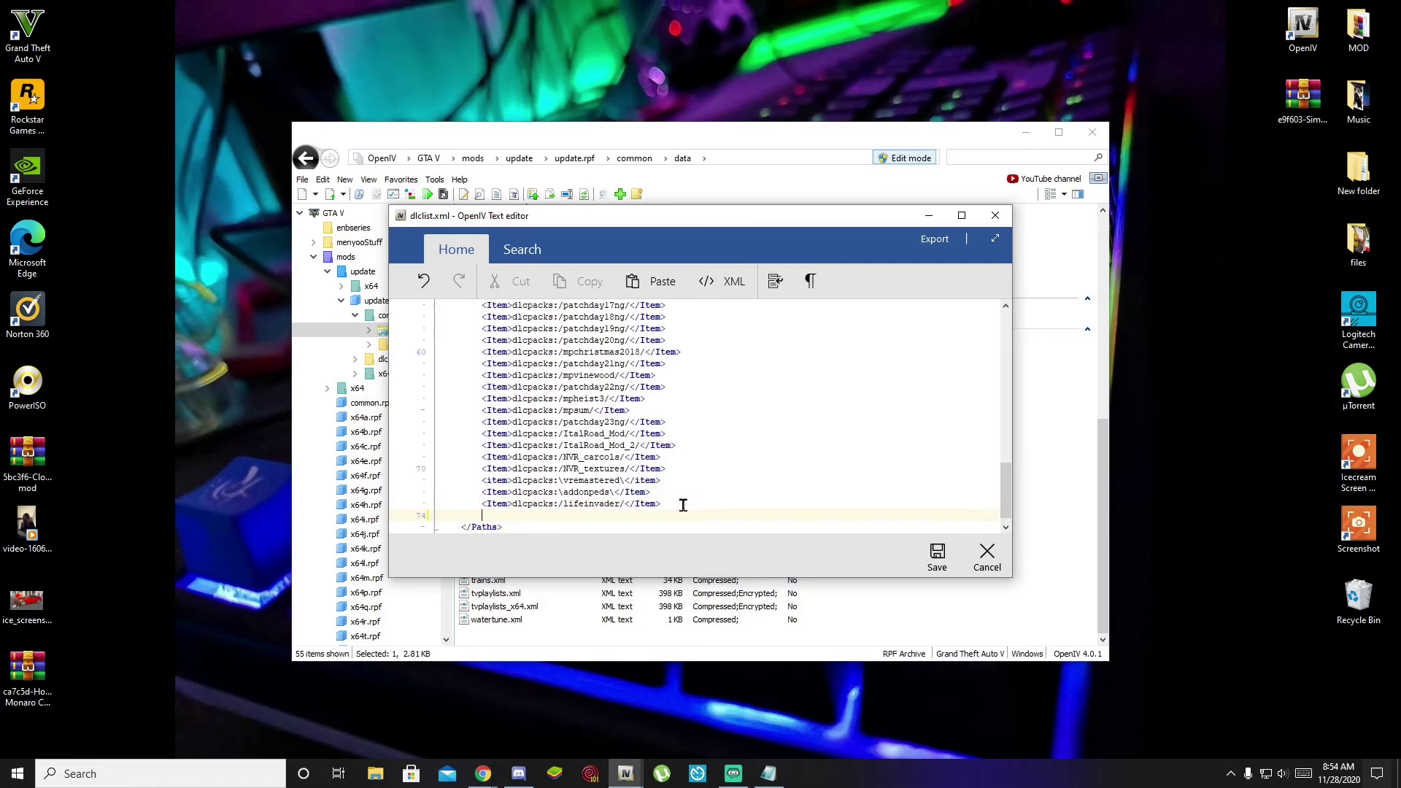
key("ctrl+v")
left_click(939, 558)
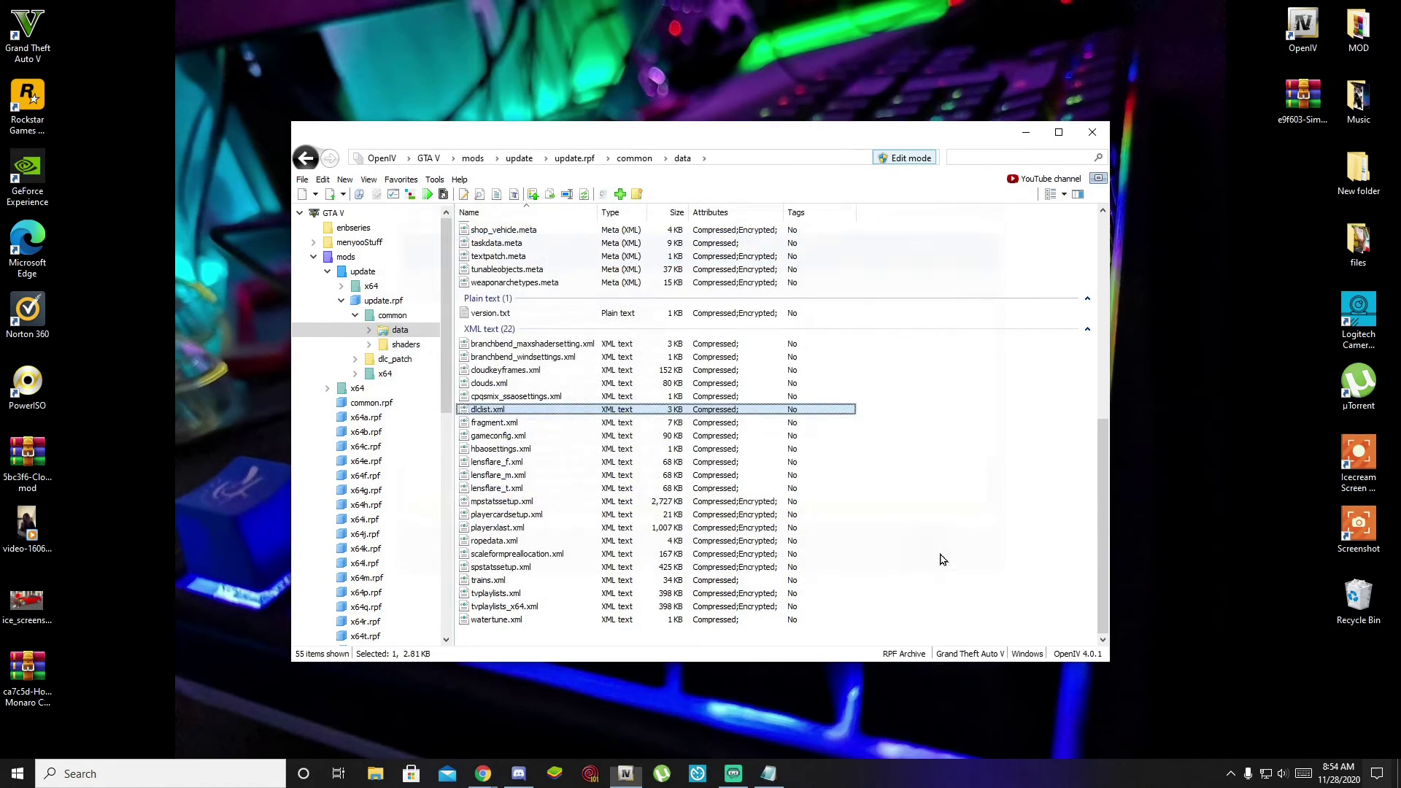
View dlclist.xml to check the entry at the end of the paths list, then close it
double_click(488, 410)
scroll(700, 484, "down", 15)
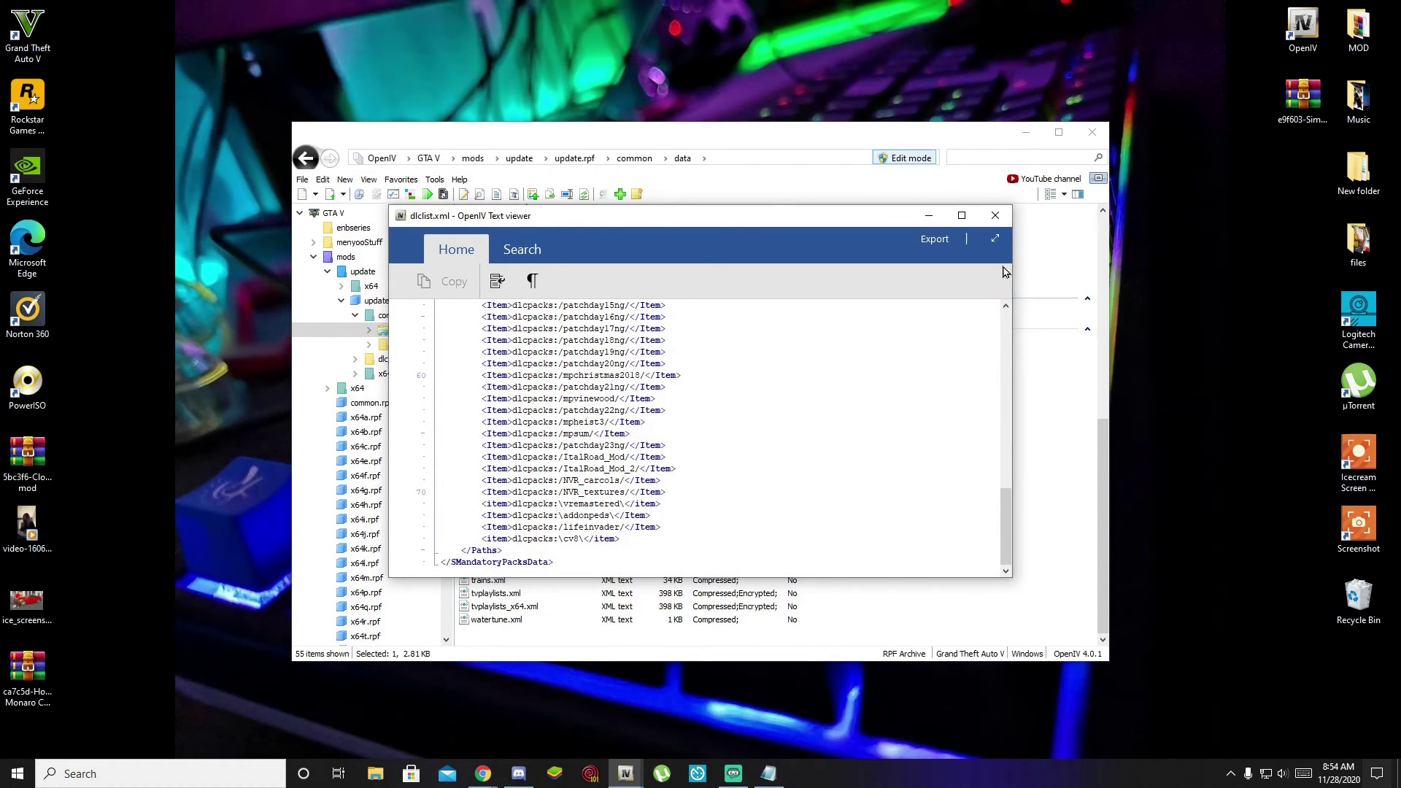
left_click(994, 216)
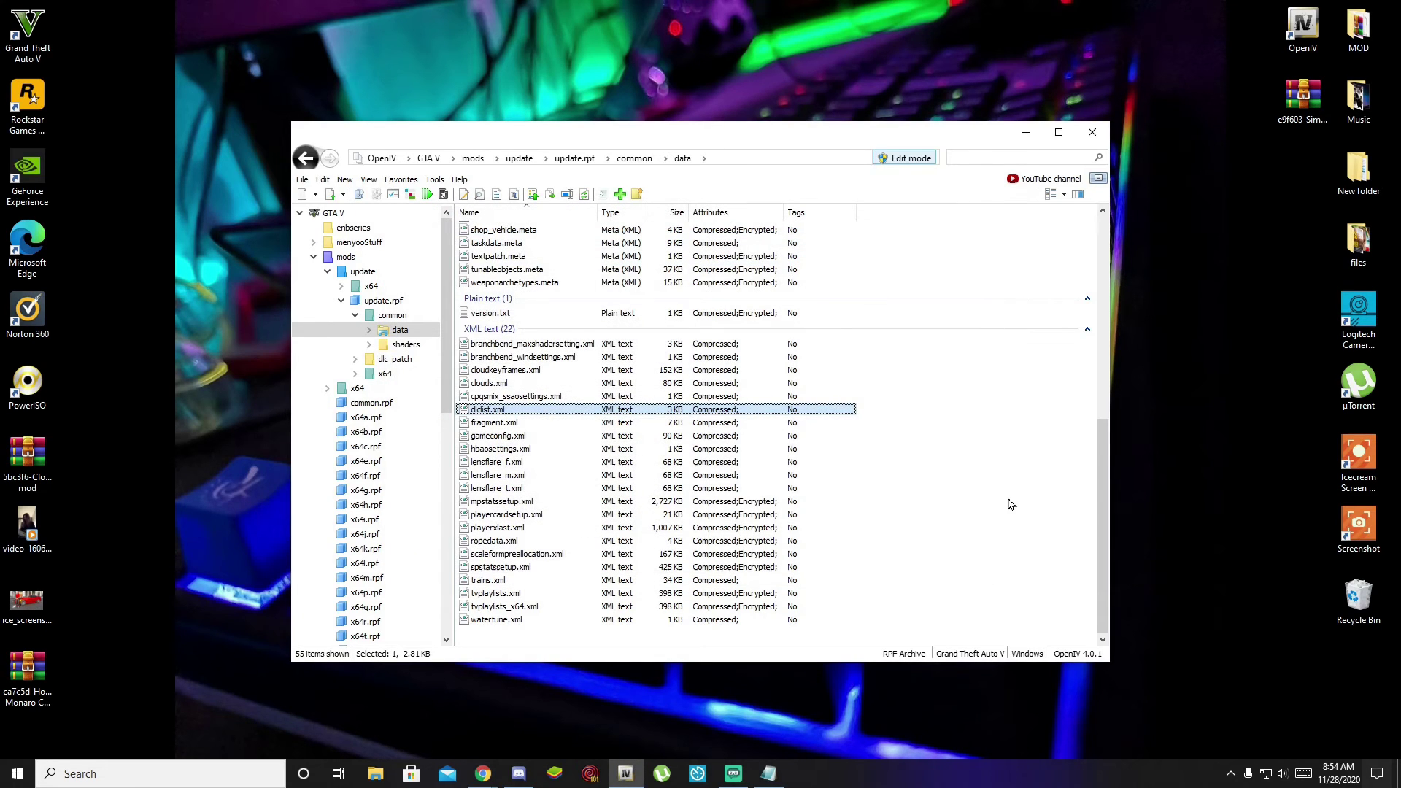
left_click(999, 519)
Copy the SExtraTitleUpdateMount item block for dlc_cv8 from the installation notes and close the notes
left_click(768, 774)
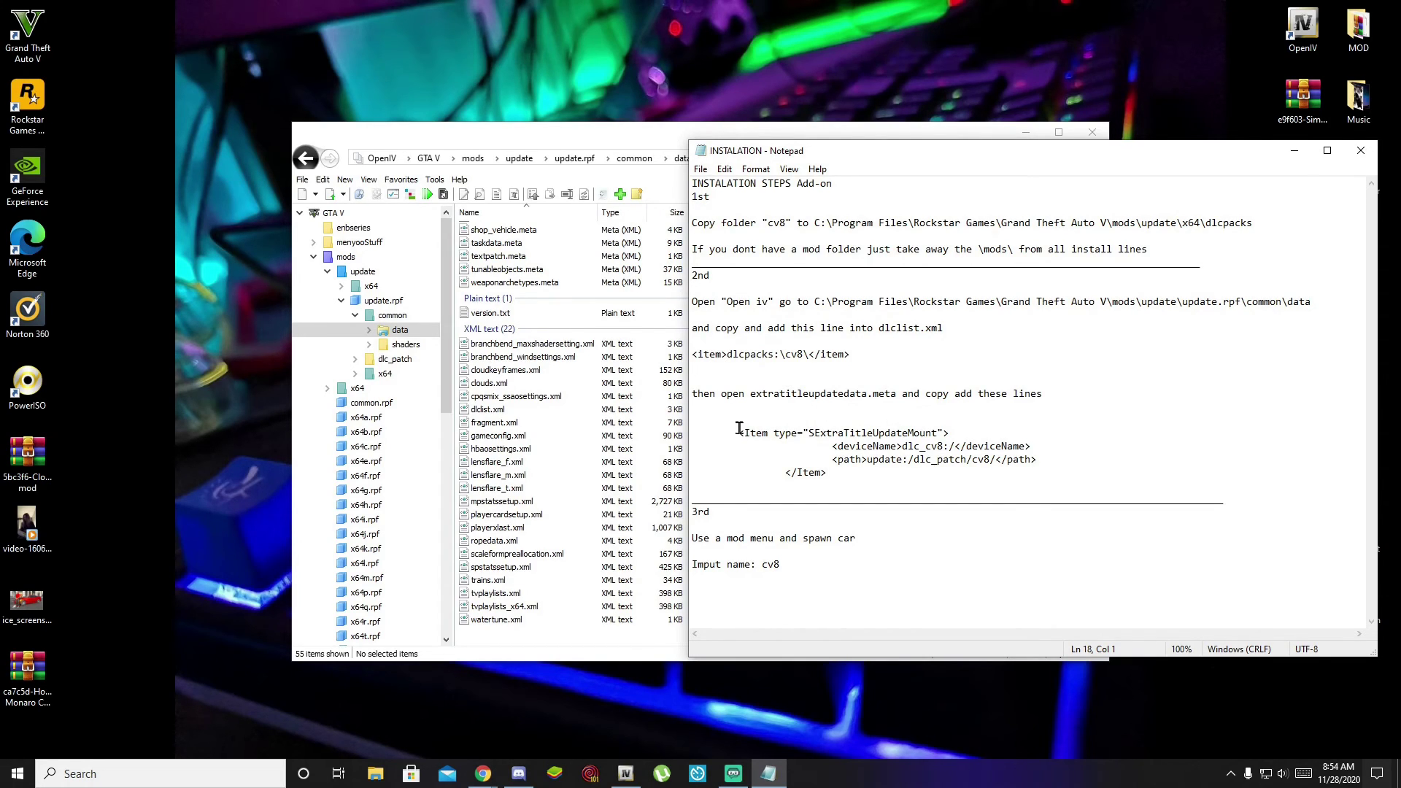
left_click_drag(739, 432, 825, 475)
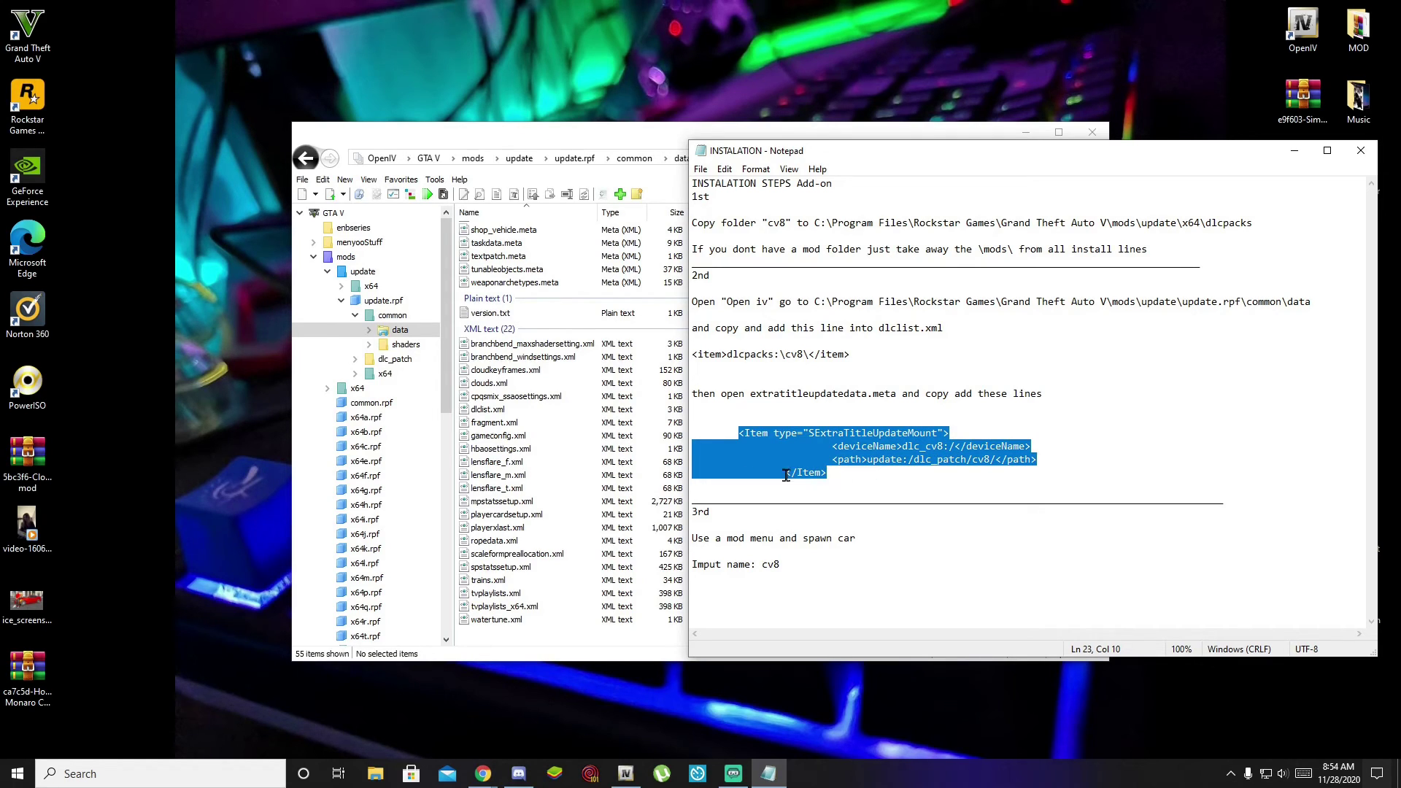
right_click(783, 448)
left_click(821, 495)
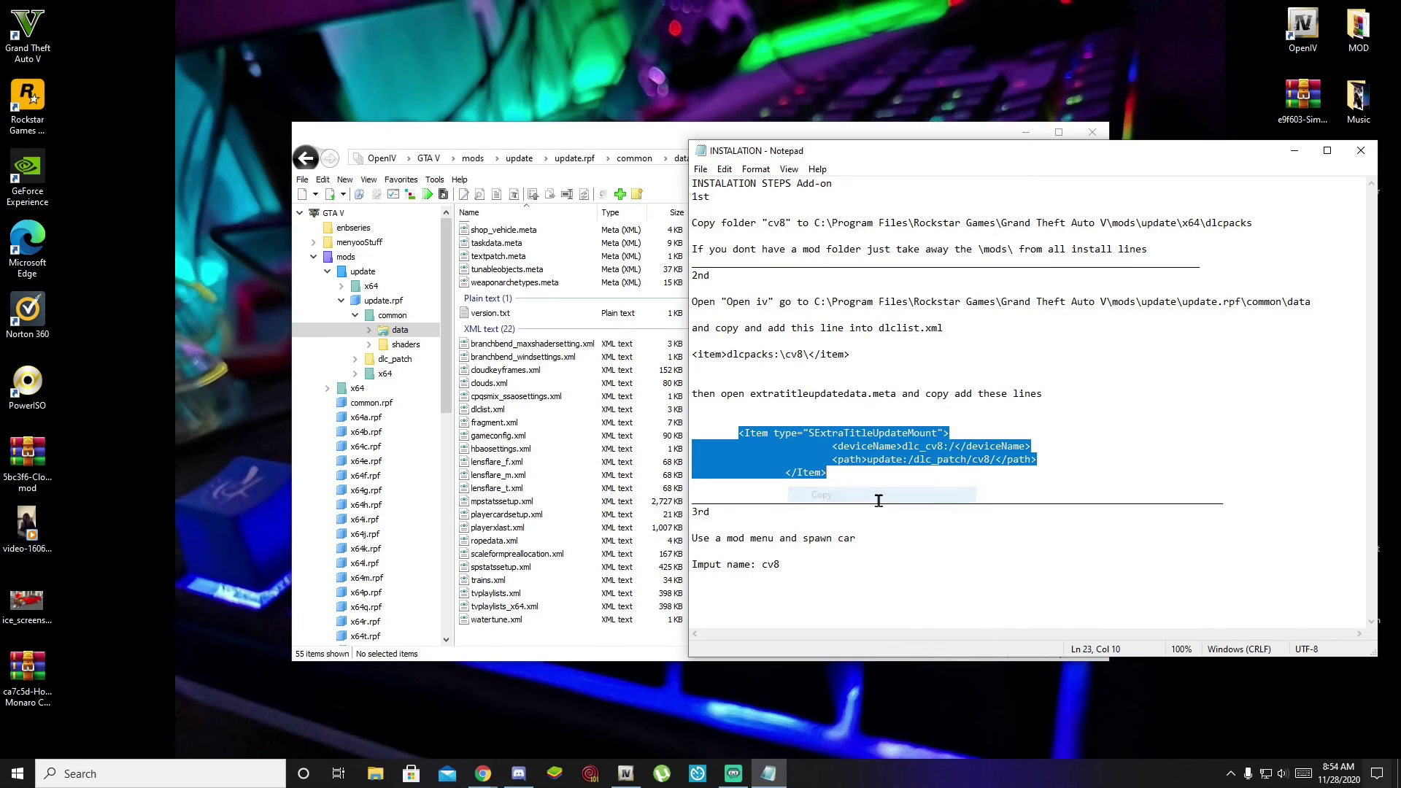
left_click_drag(1266, 158, 1109, 191)
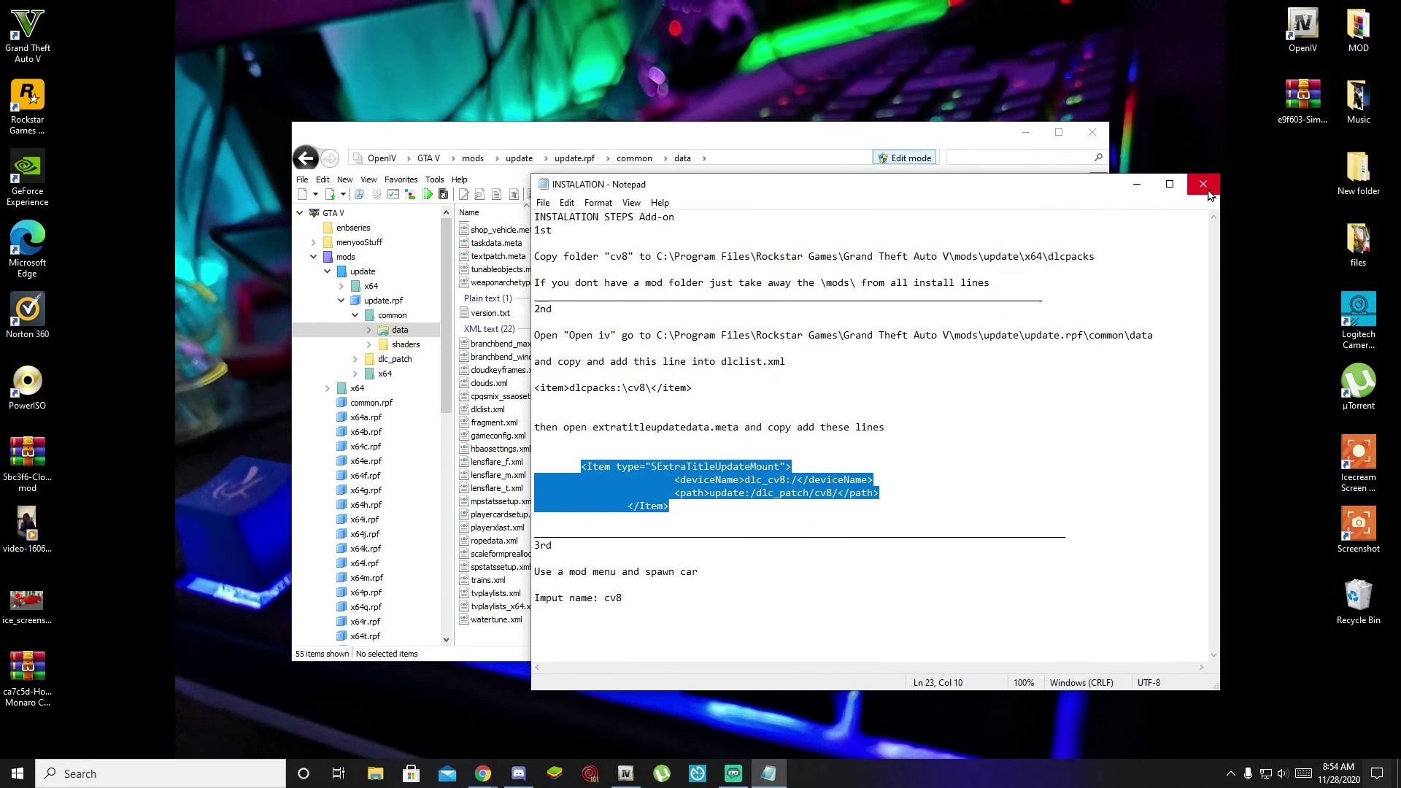
left_click(1208, 192)
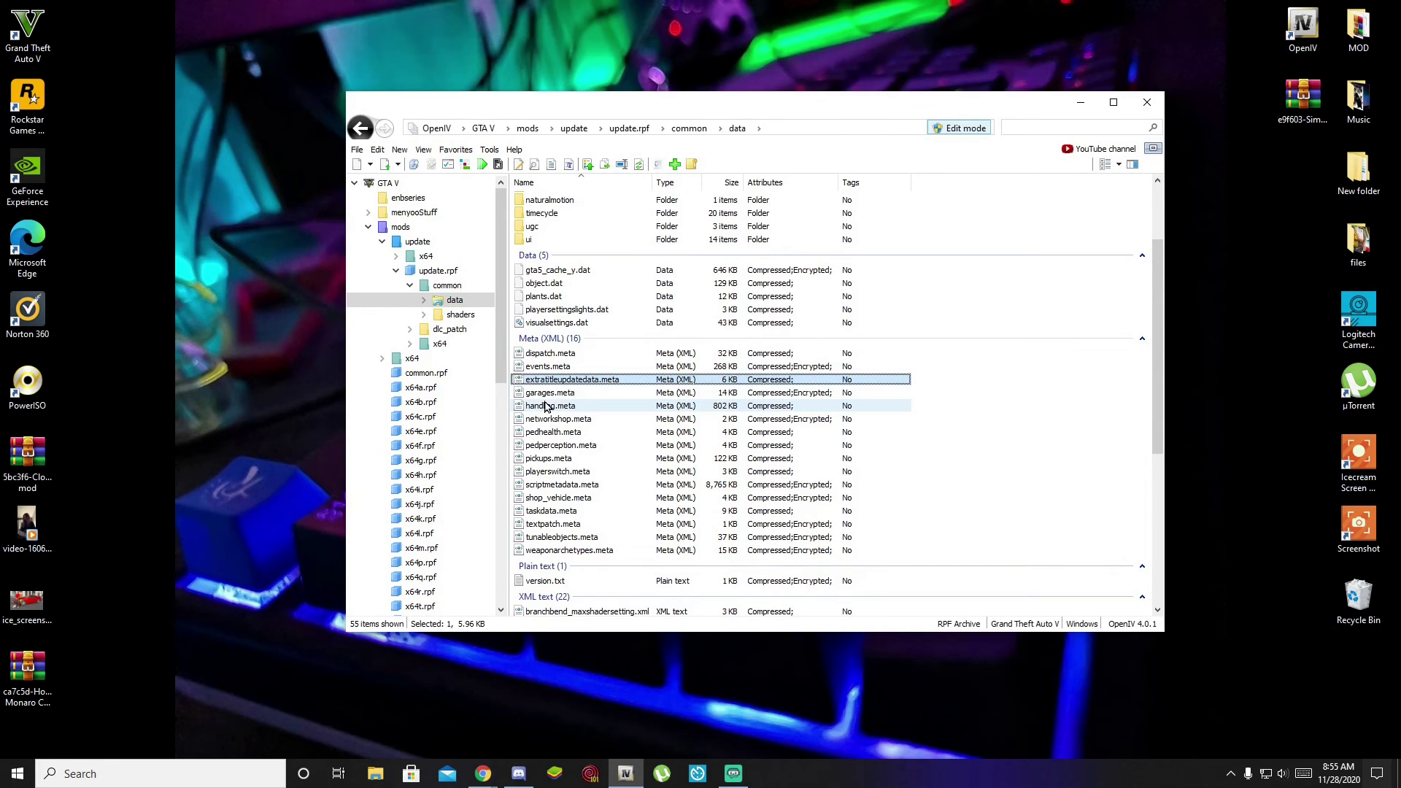
Open extratitleupdatedata.meta in the data folder for editing
left_click(560, 381)
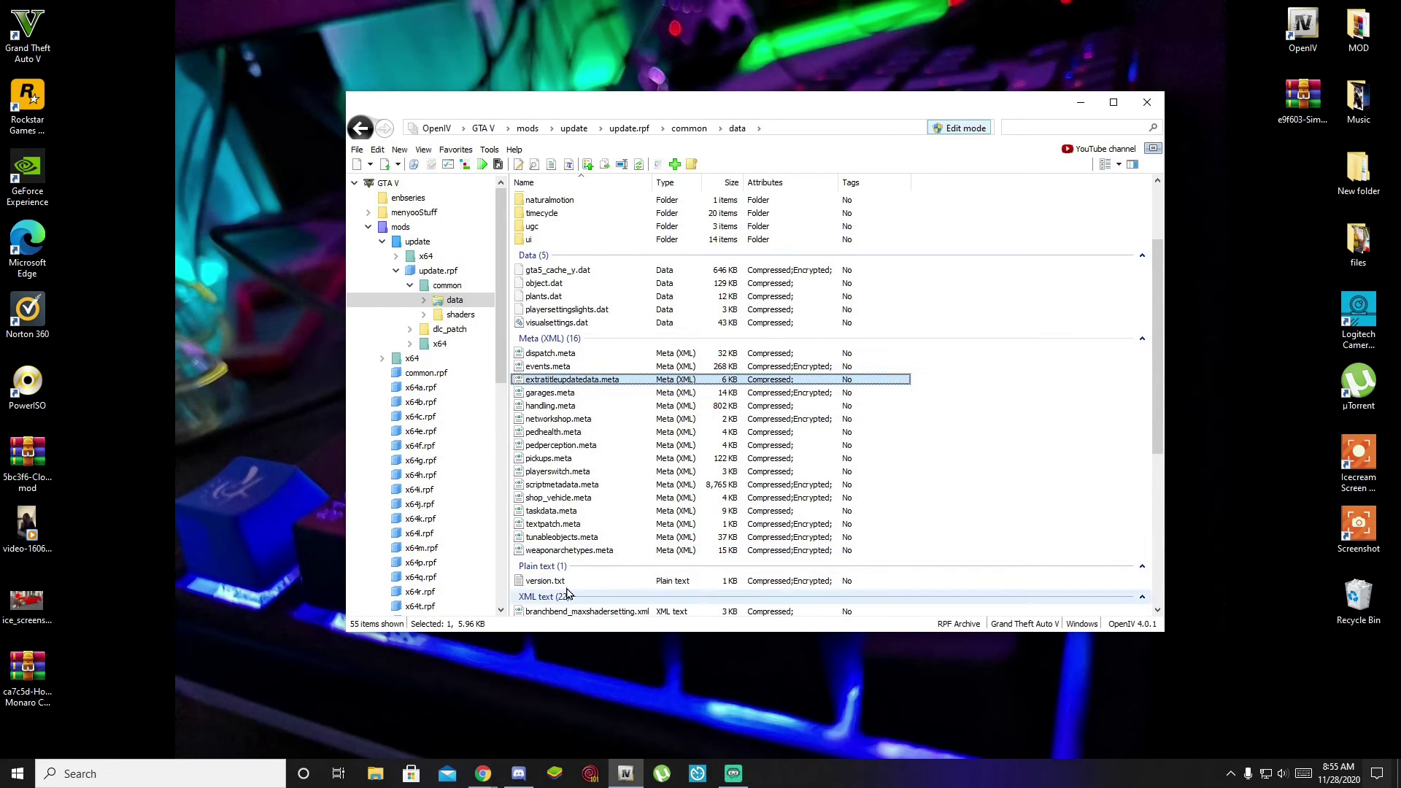
scroll(561, 577, "down", 2)
scroll(562, 577, "down", 3)
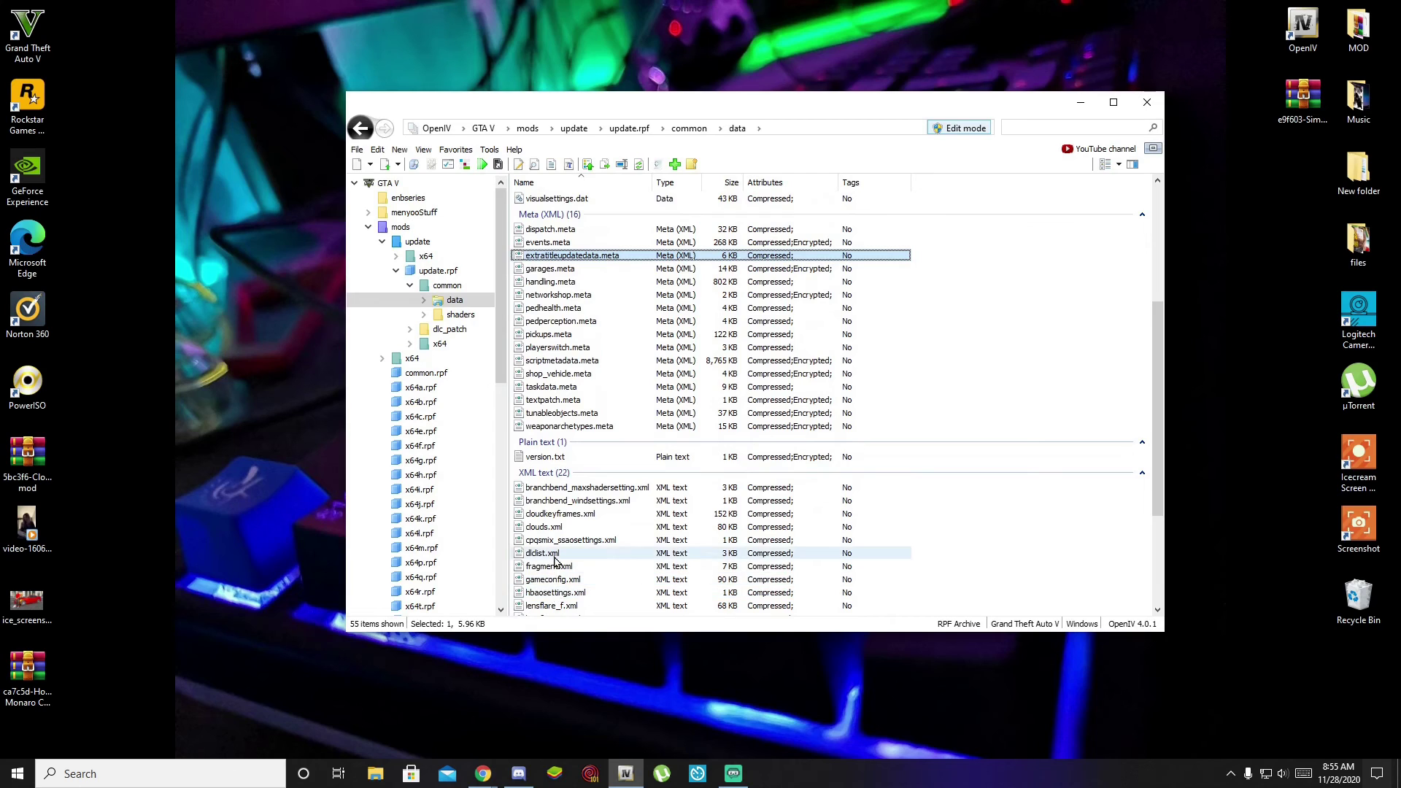
scroll(554, 511, "up", 4)
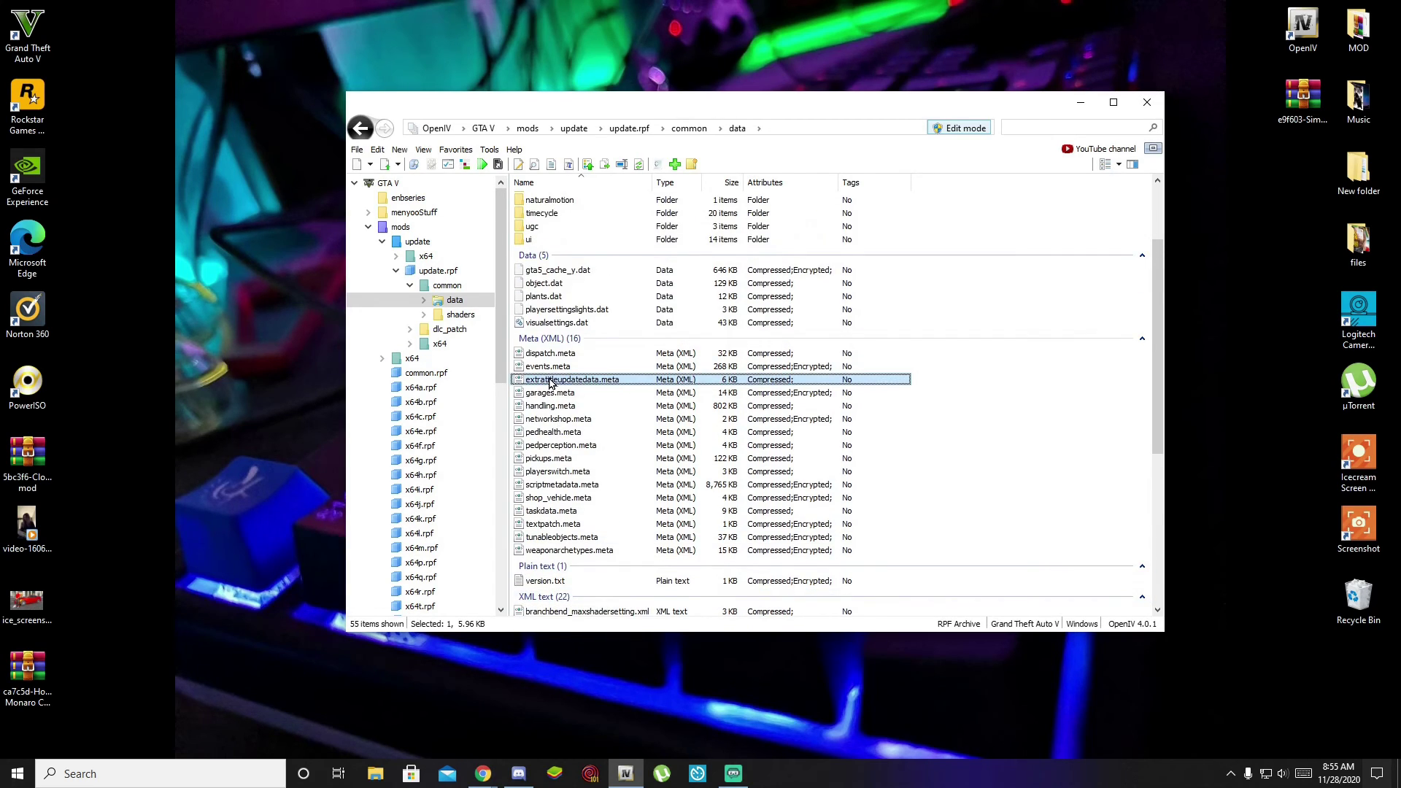
right_click(550, 381)
left_click(581, 403)
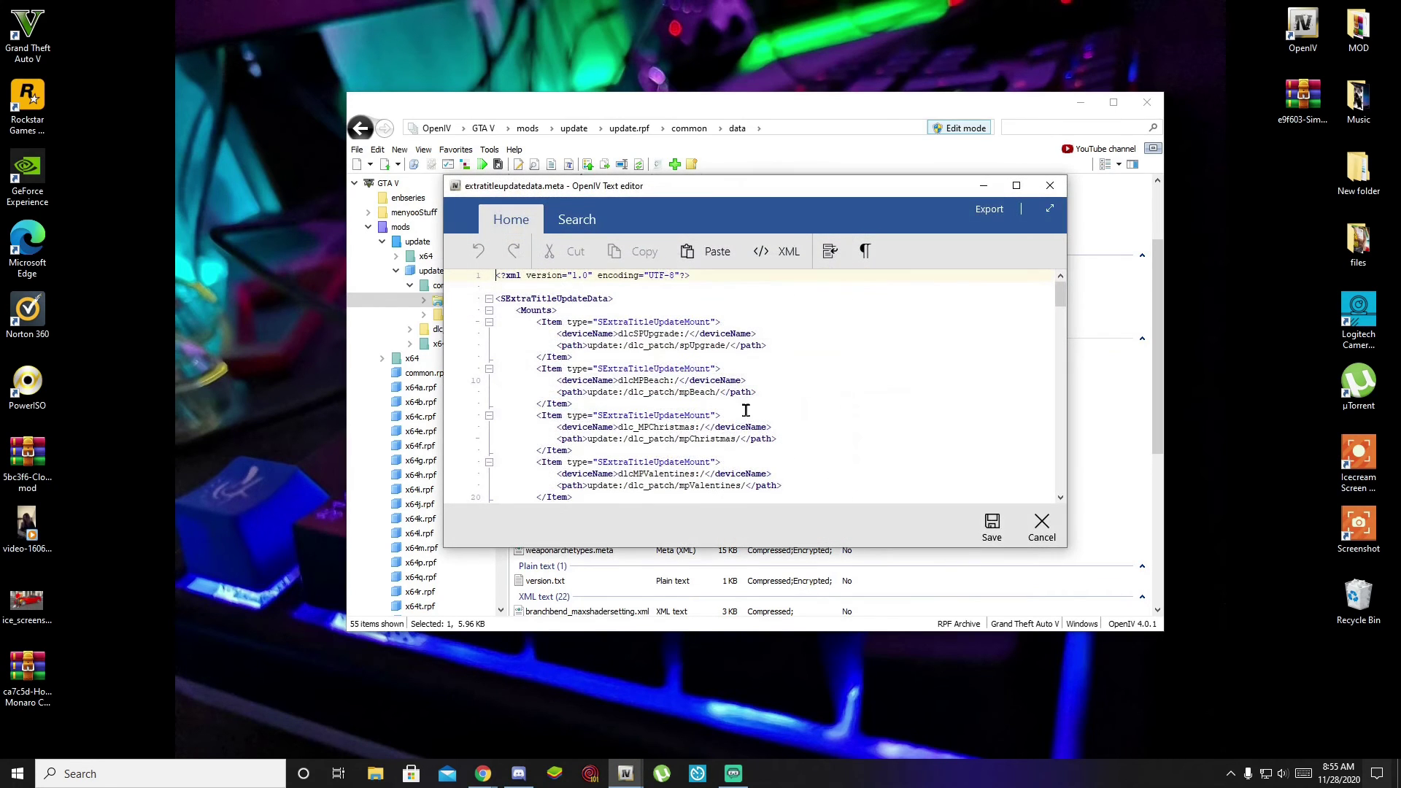
Paste the copied dlc_cv8 mount item after the mpHeist3 item, before the closing Mounts tag, and save the file
scroll(745, 406, "down", 20)
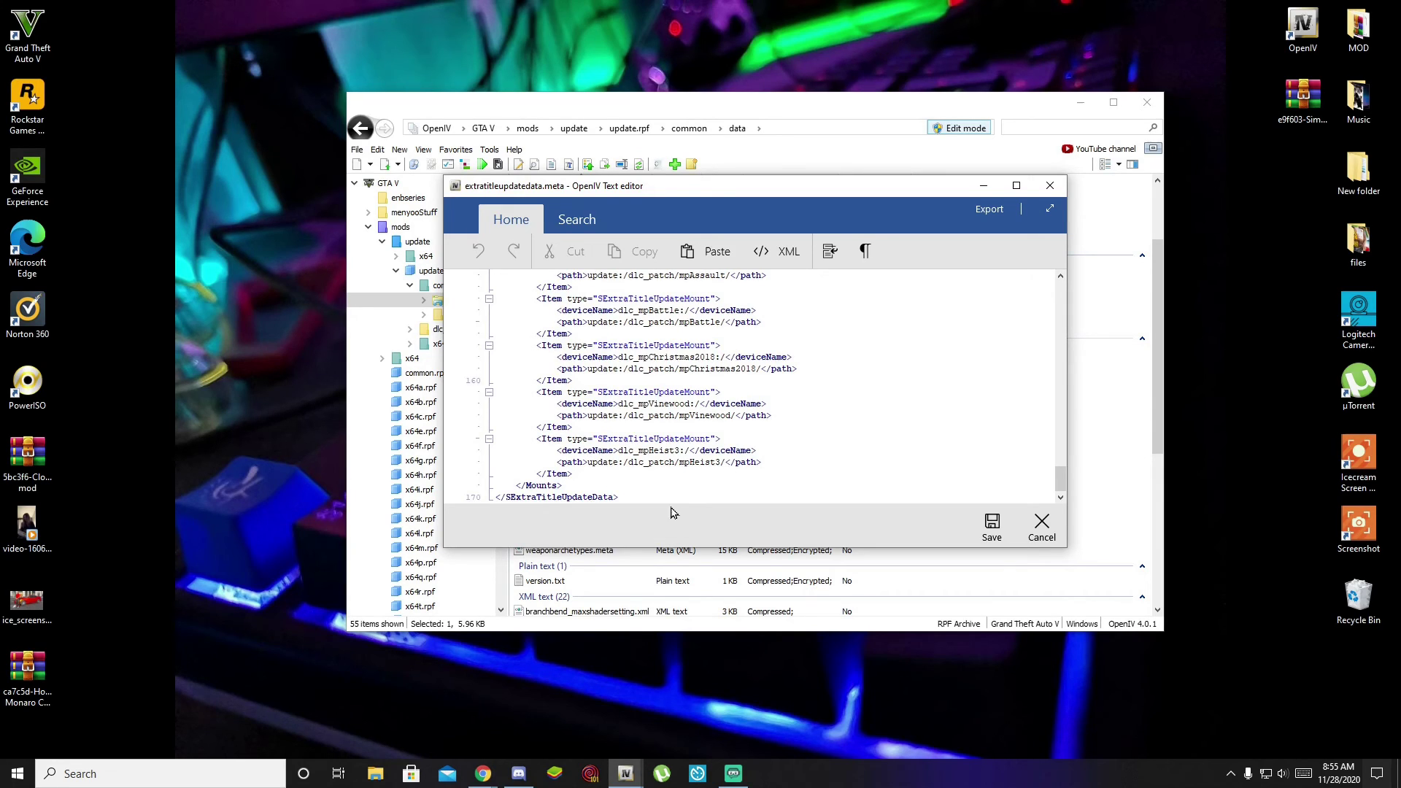
left_click(596, 474)
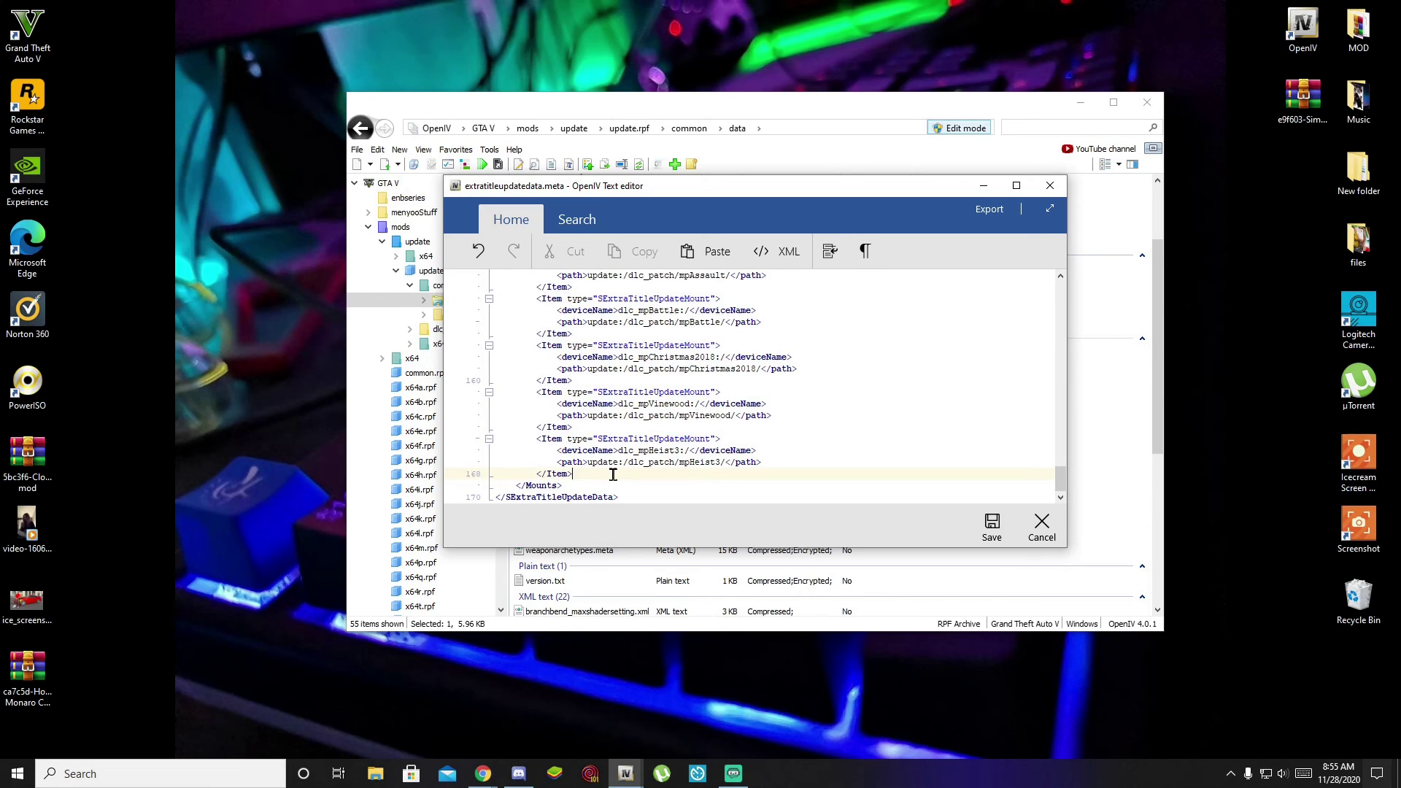
key("Return")
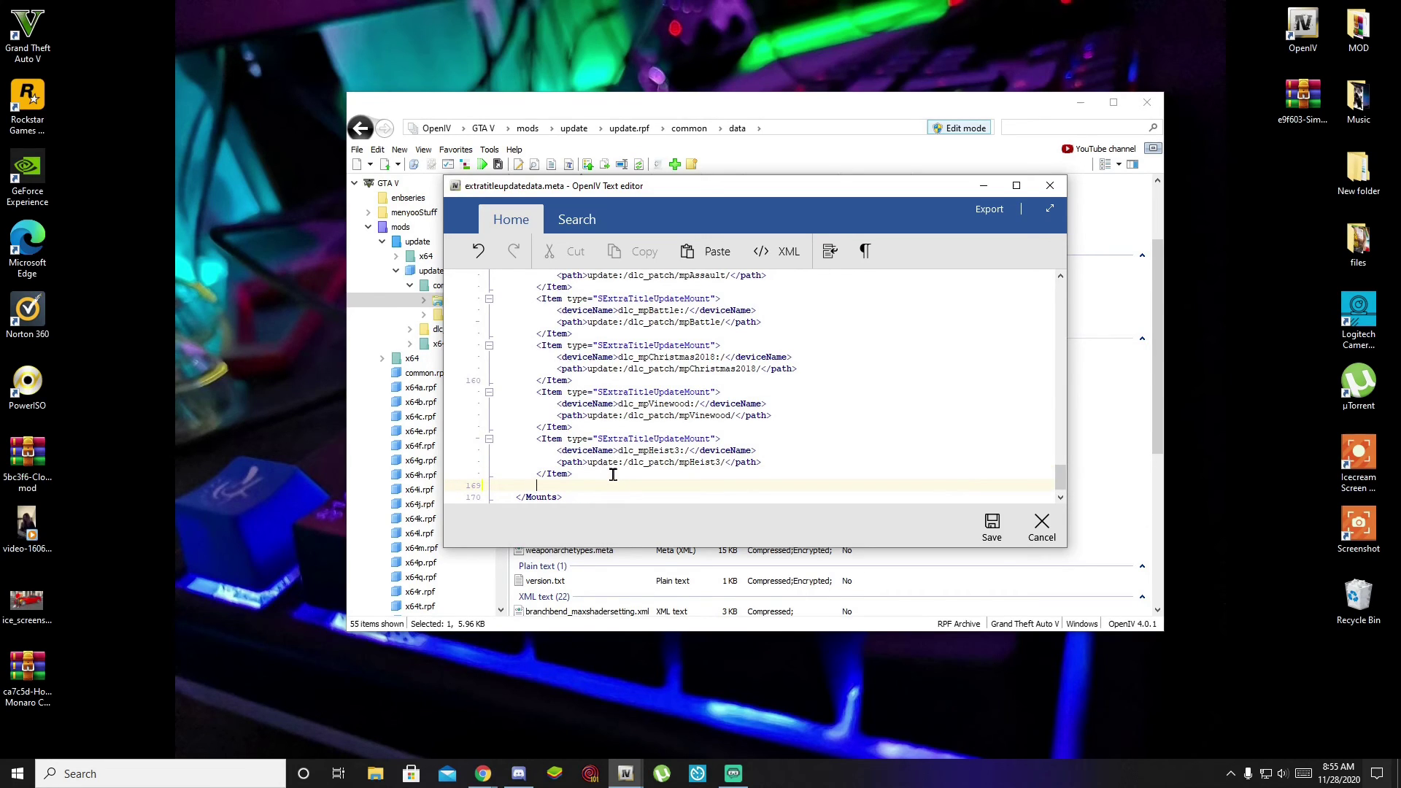
key("ctrl+v")
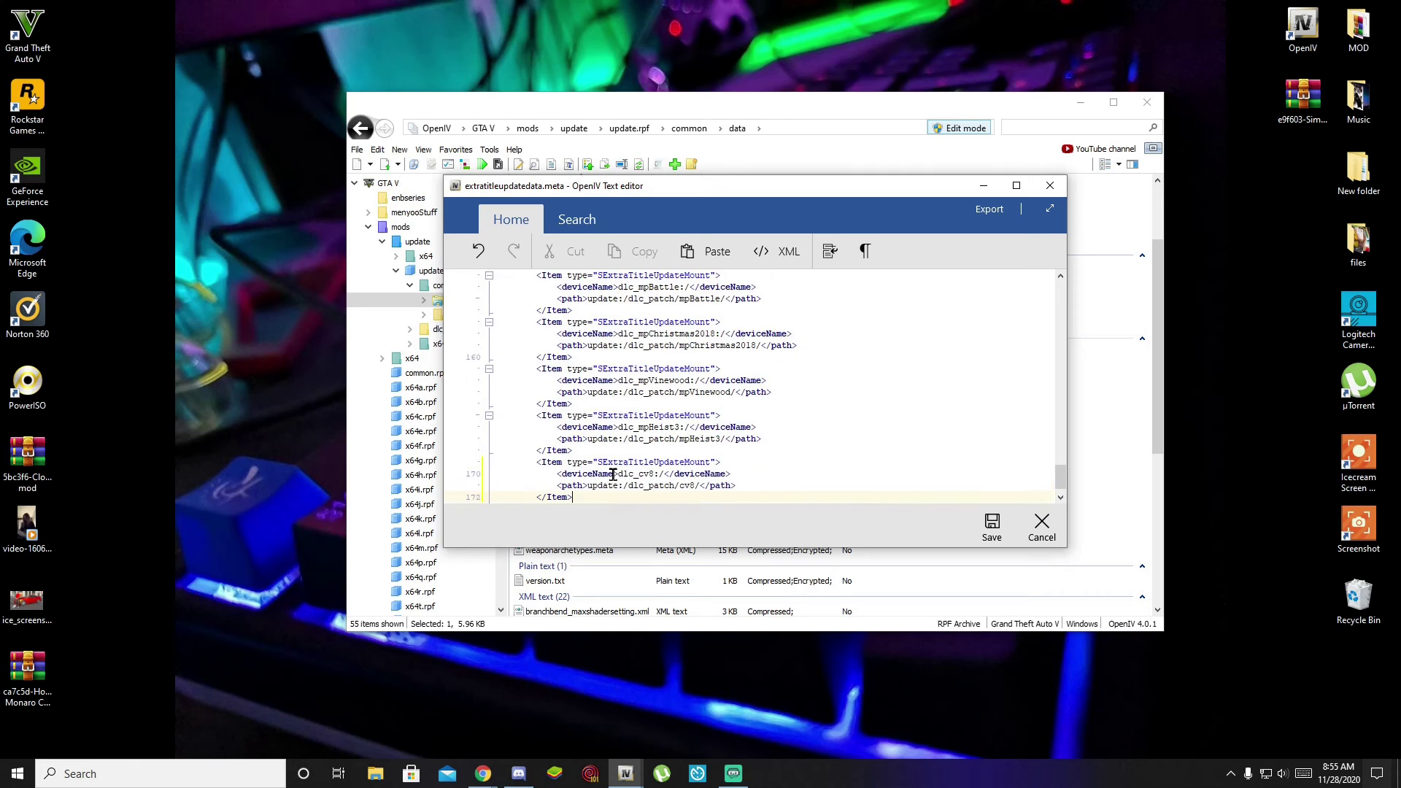
scroll(613, 475, "down", 1)
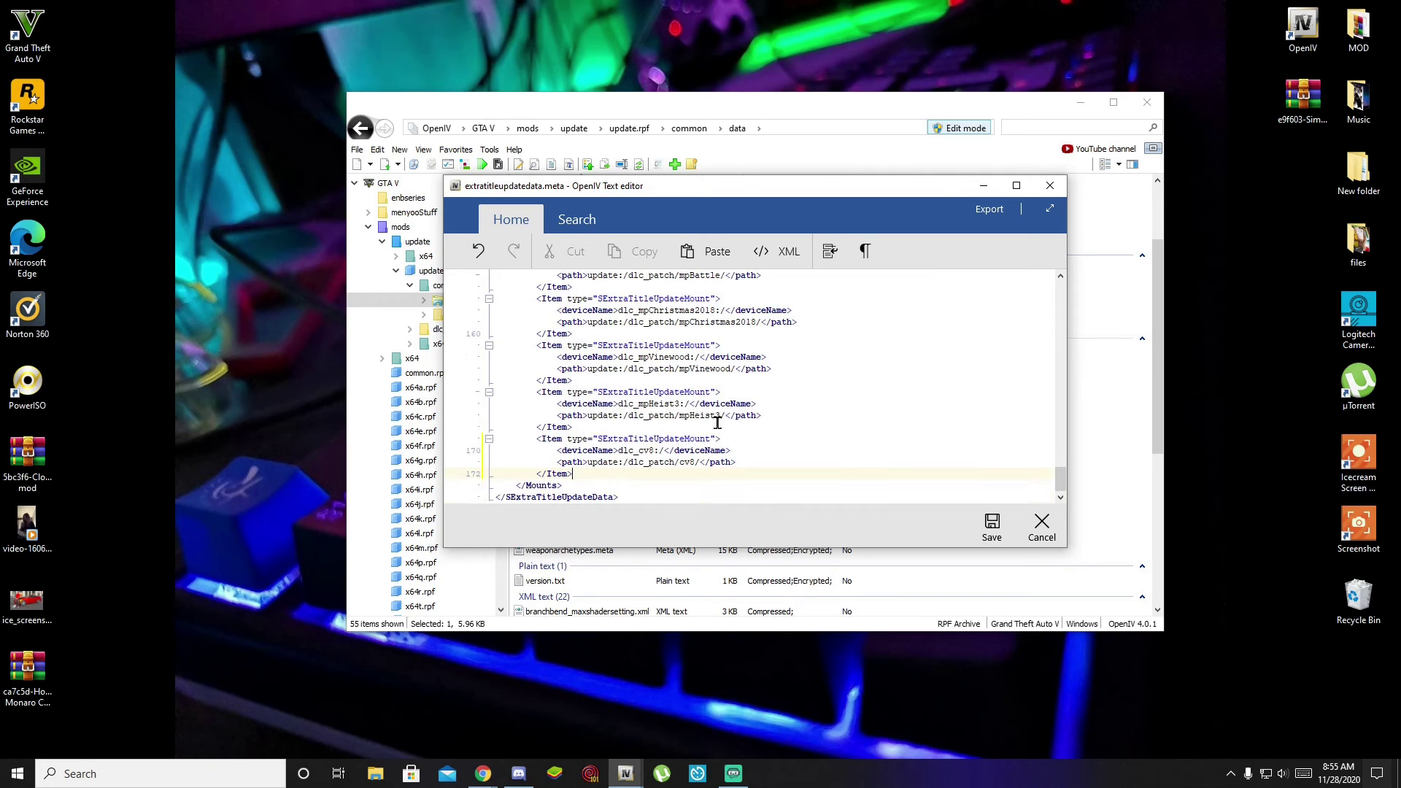
left_click(990, 530)
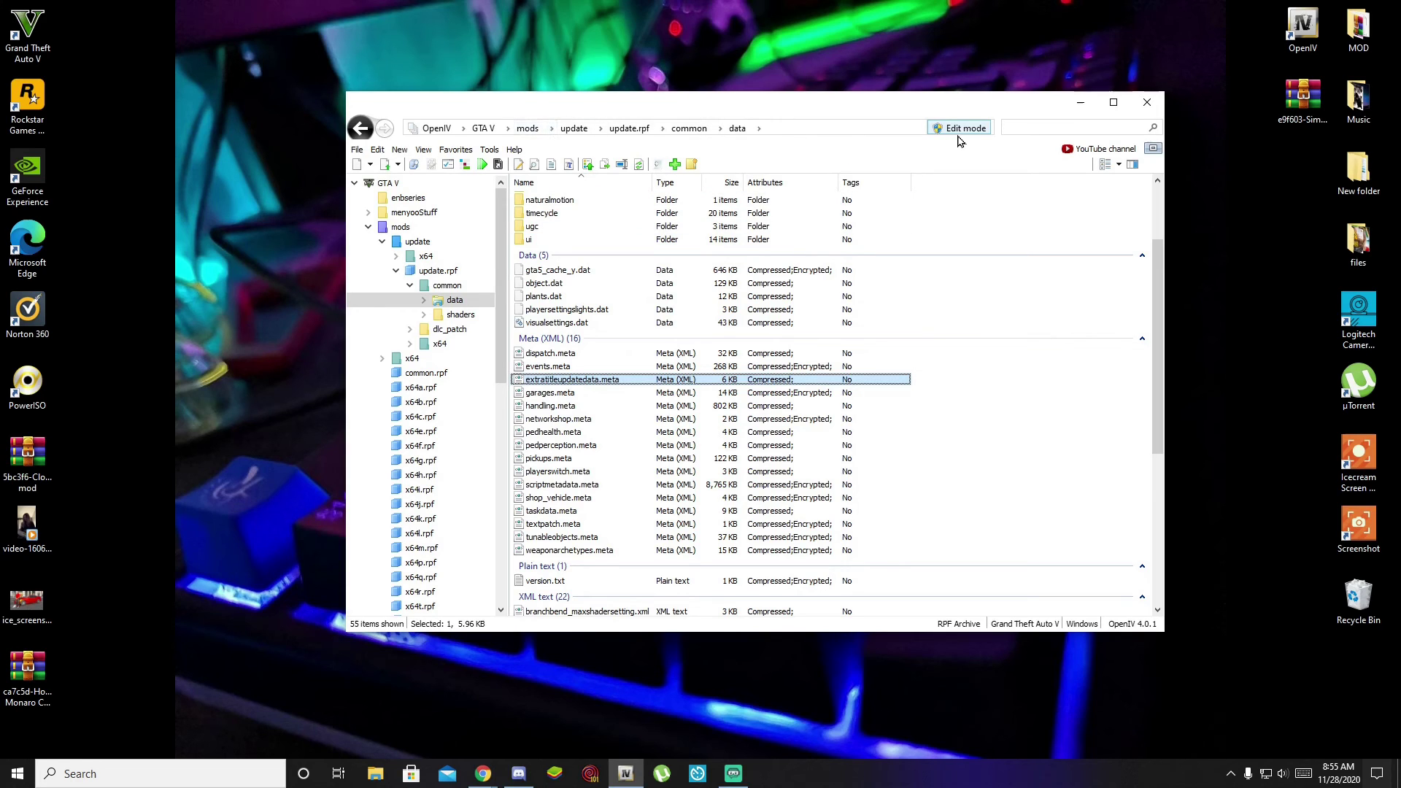
Return to the GTA V root folder and close OpenIV
left_click(483, 129)
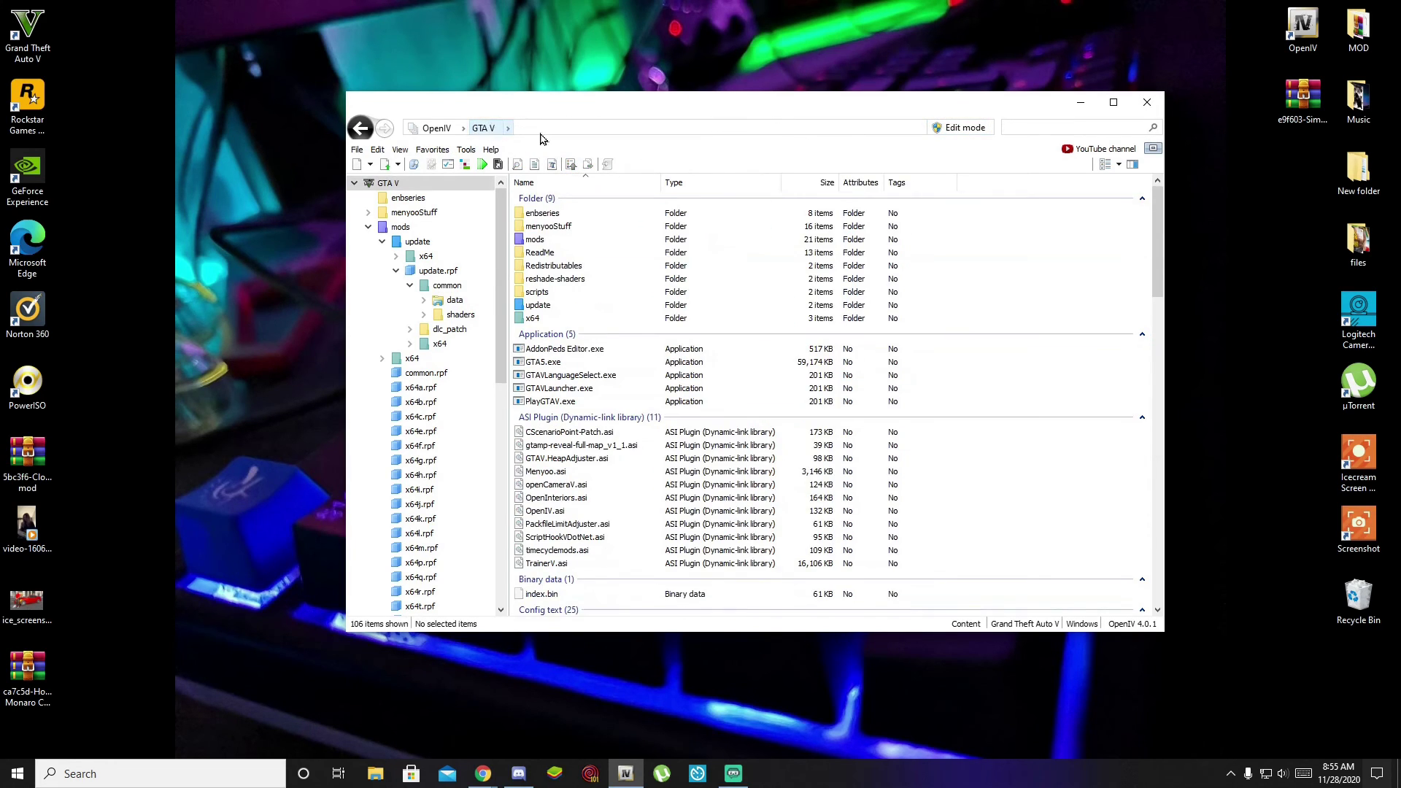
left_click(1147, 103)
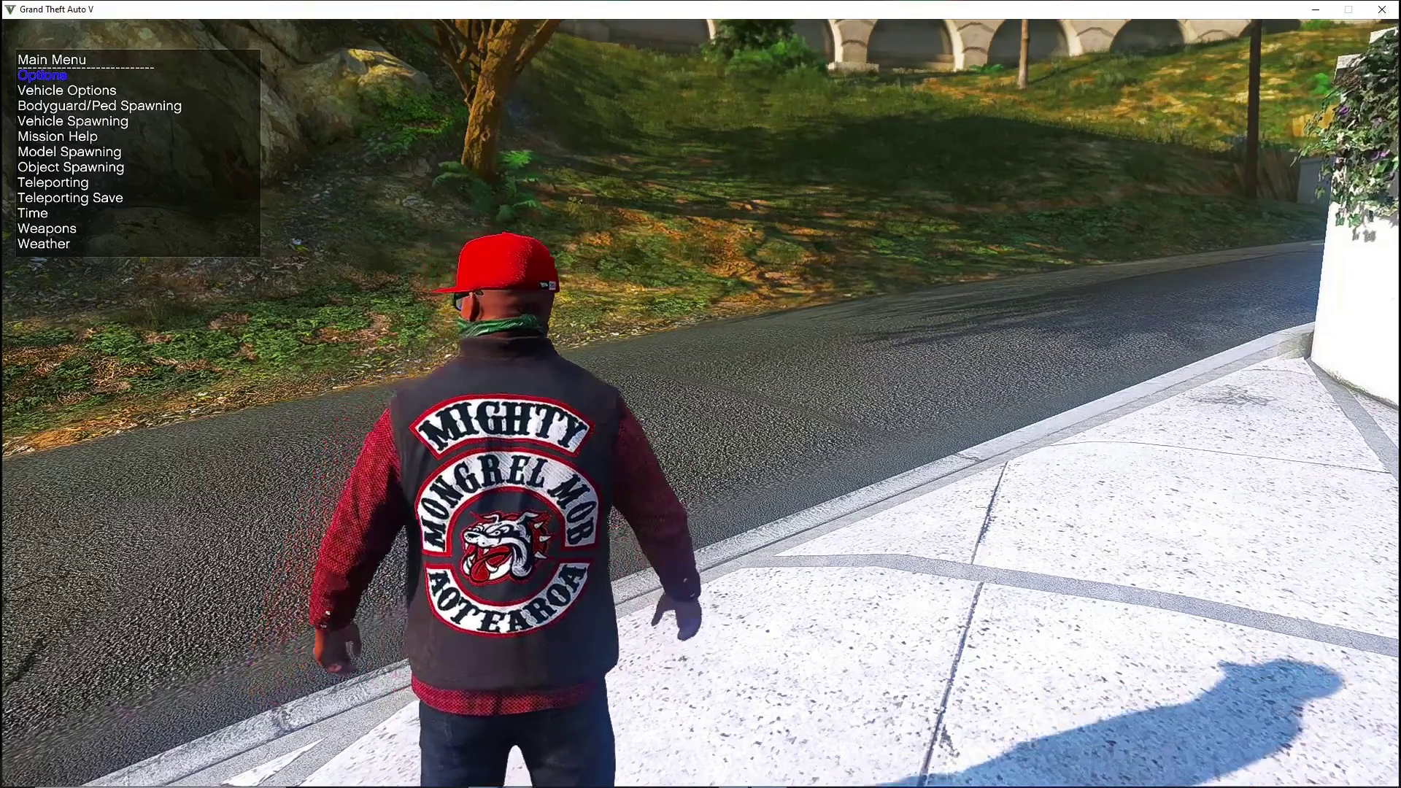
In the running game's trainer, go to Vehicle Spawning and open the list of added vehicles
key("Down")
key("Down")
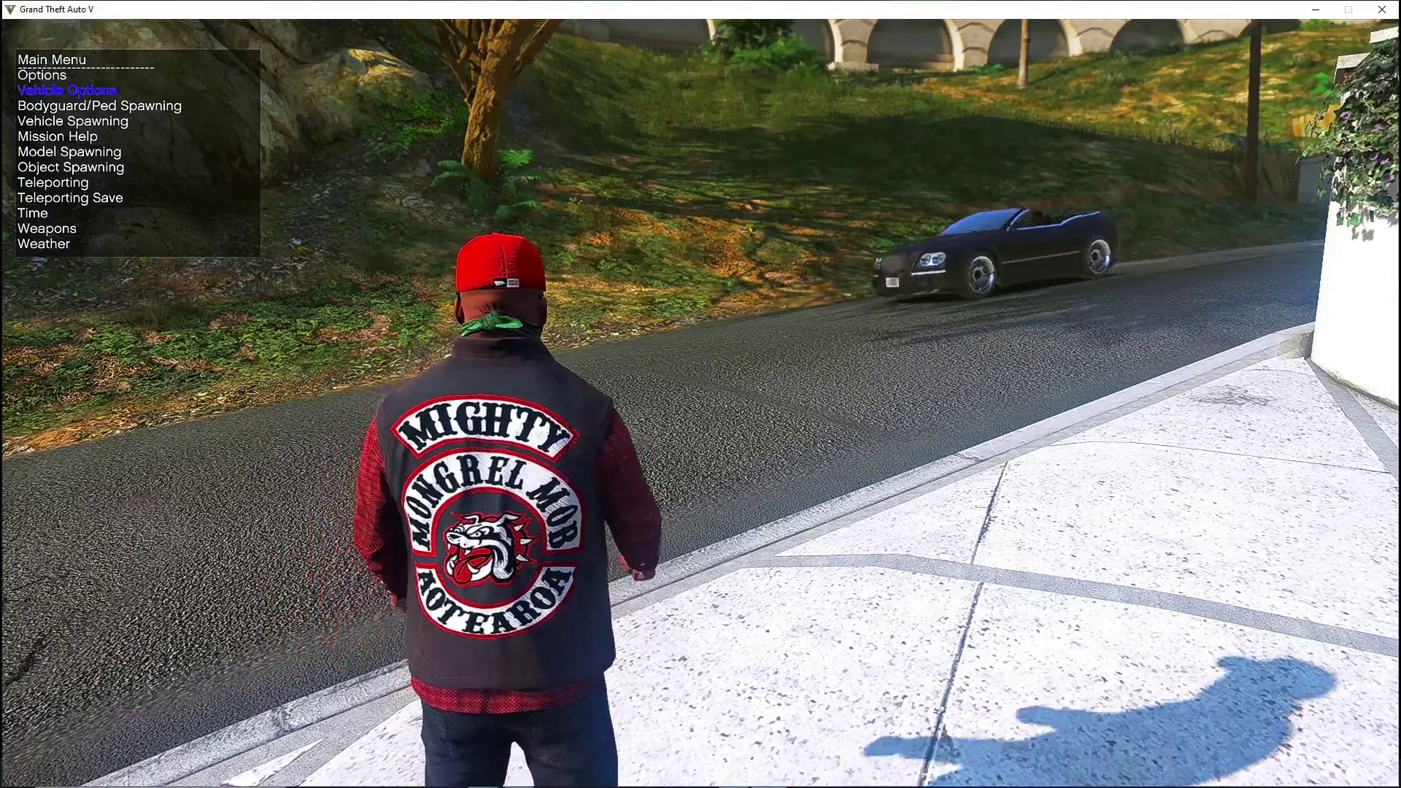
key("Down")
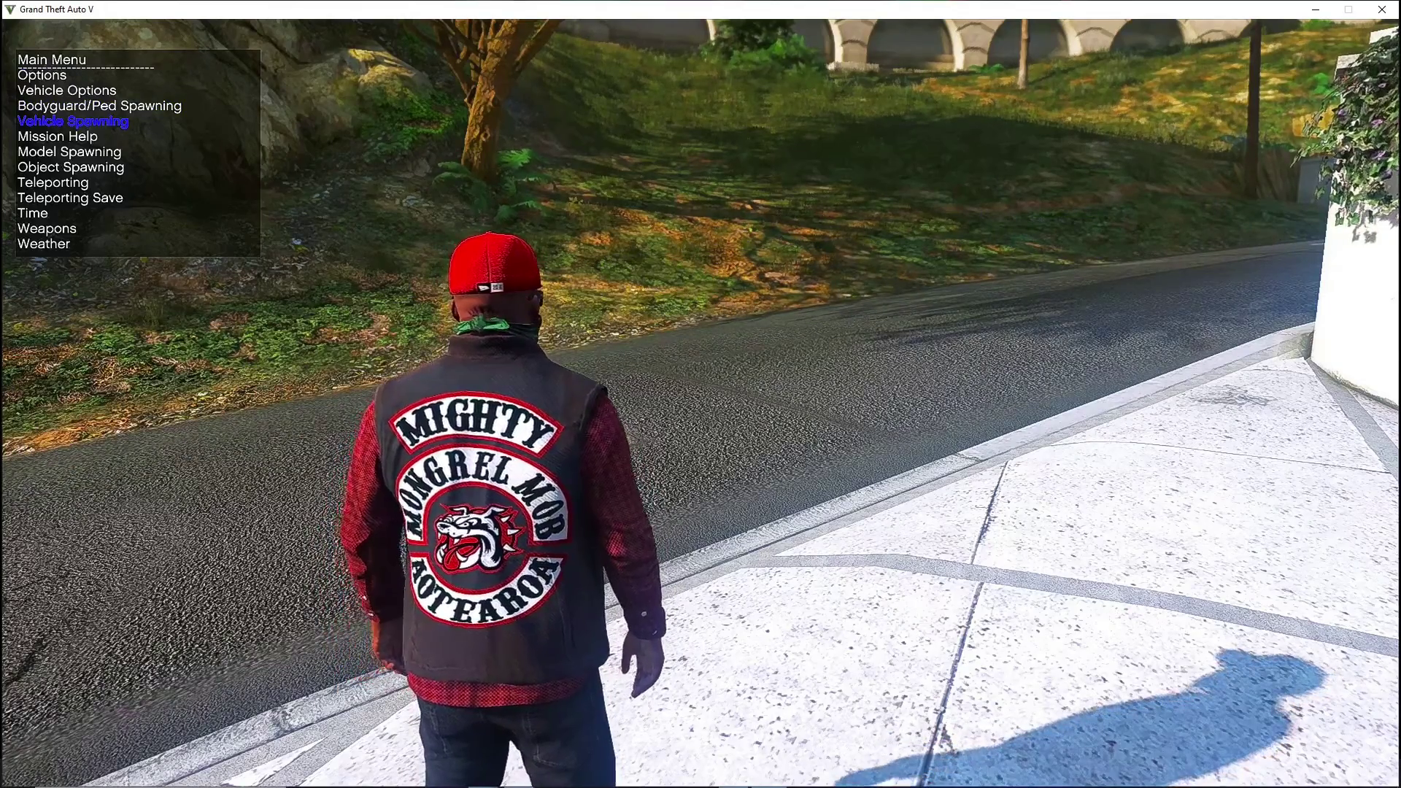
key("Return")
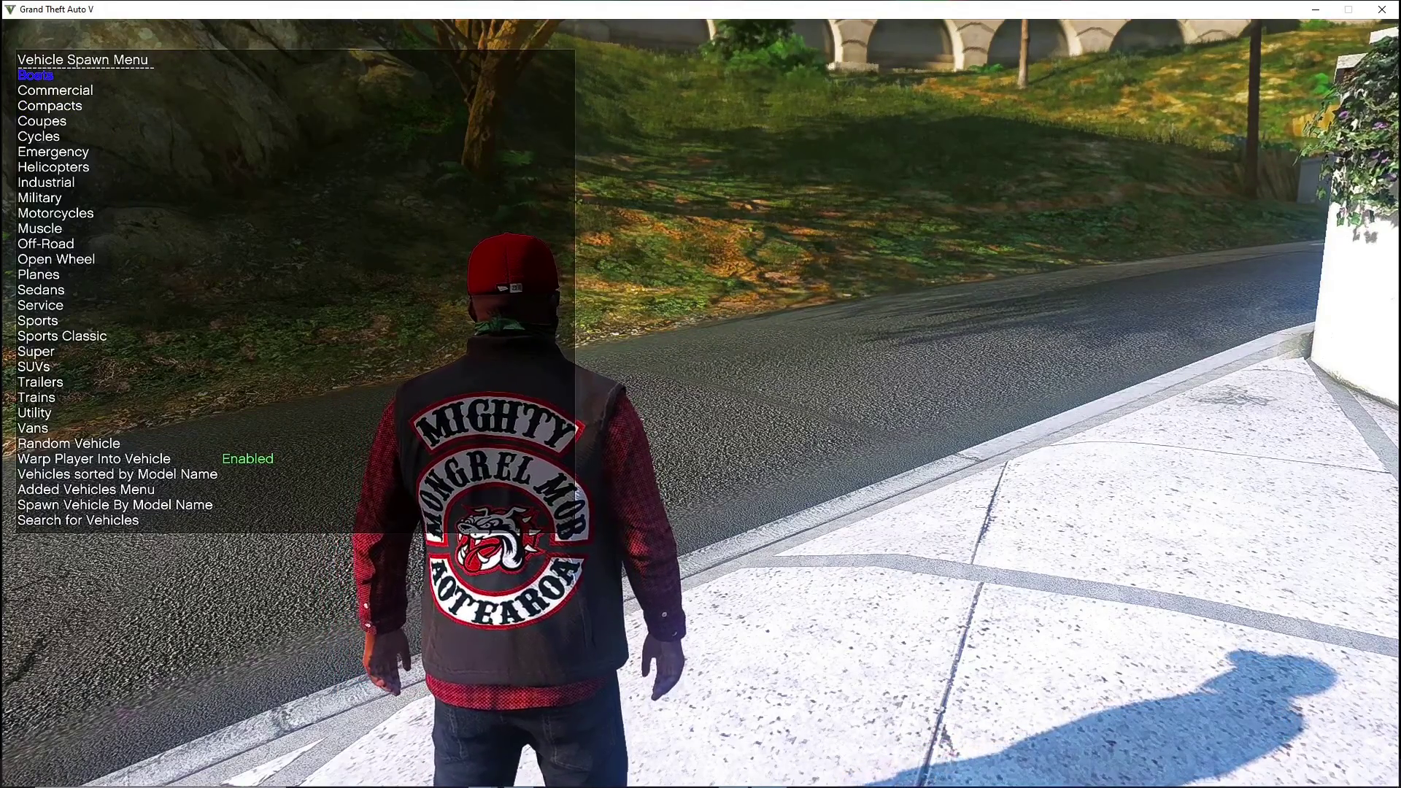
key("Up")
key("Up")
key("Up")
key("Return")
Spawn the cv8 from the first slot of the added vehicles and leave the trainer
key("Down")
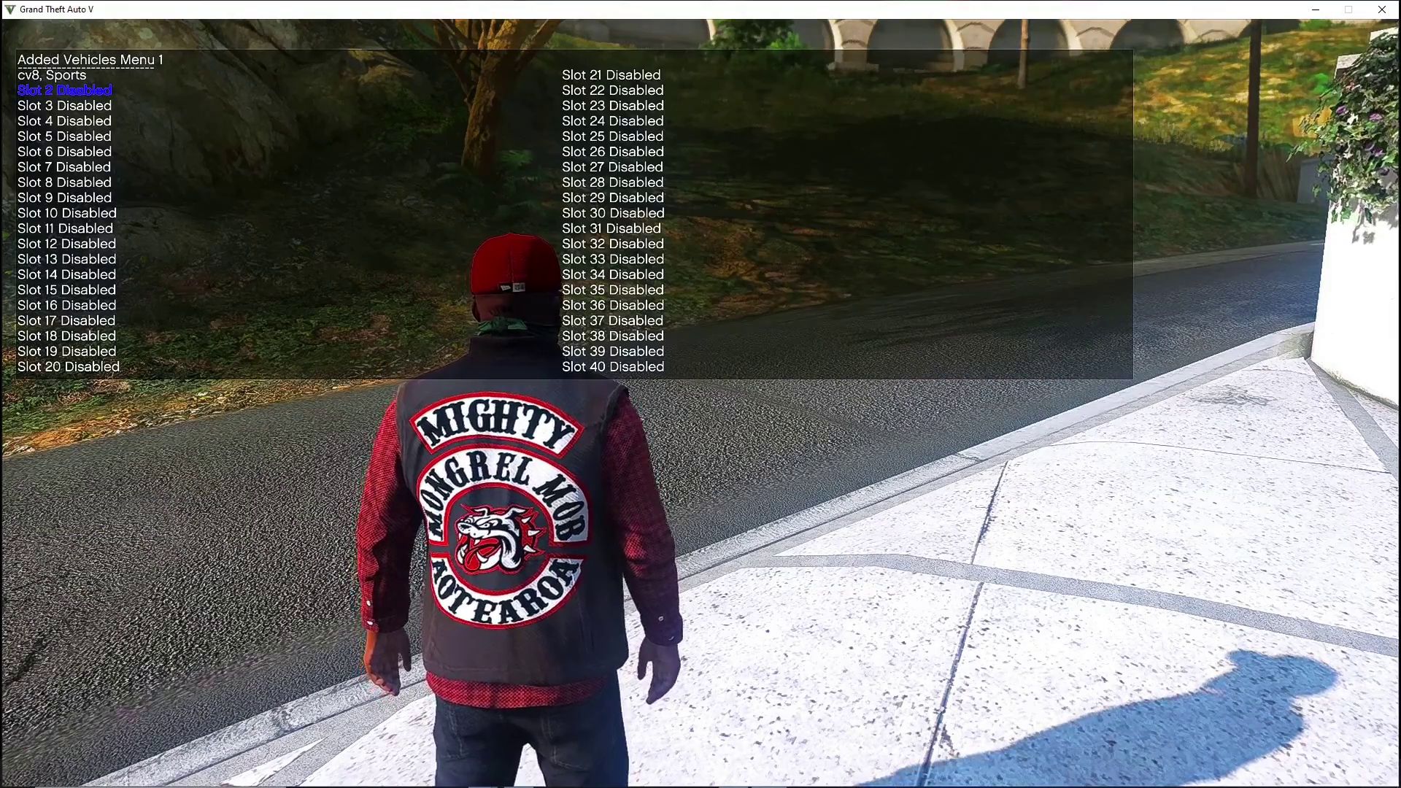
key("Down")
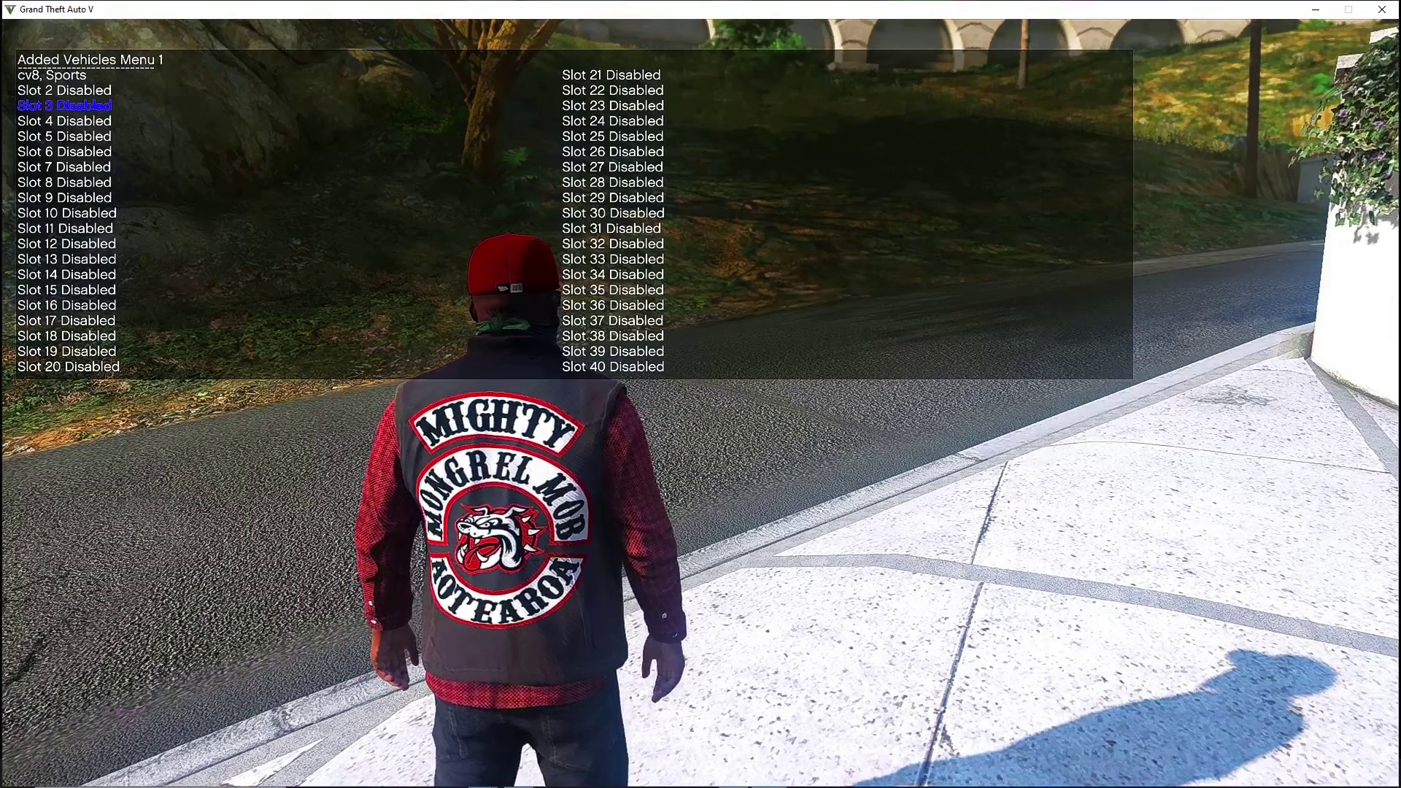
key("Up")
key("Up")
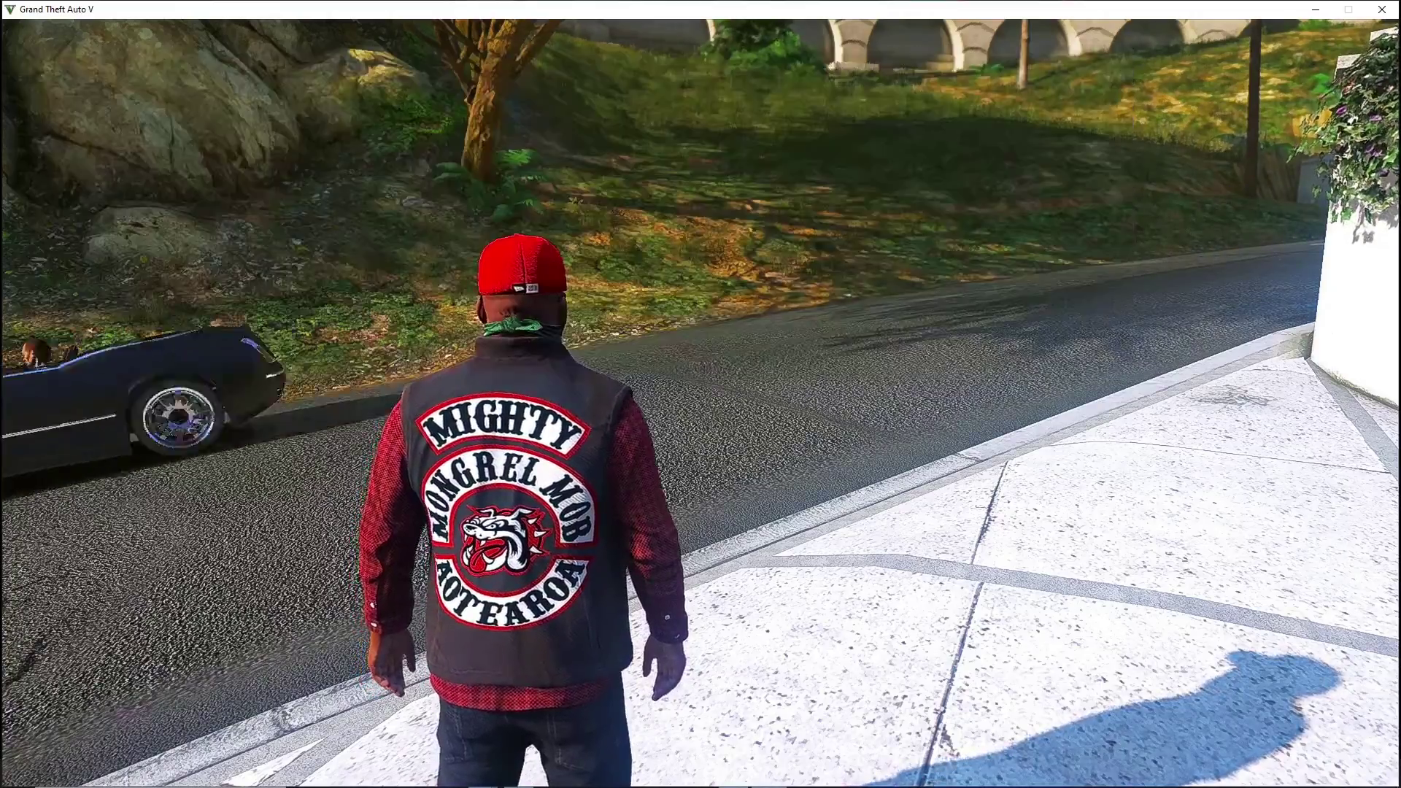
key("Return")
key("BackSpace")
key("BackSpace")
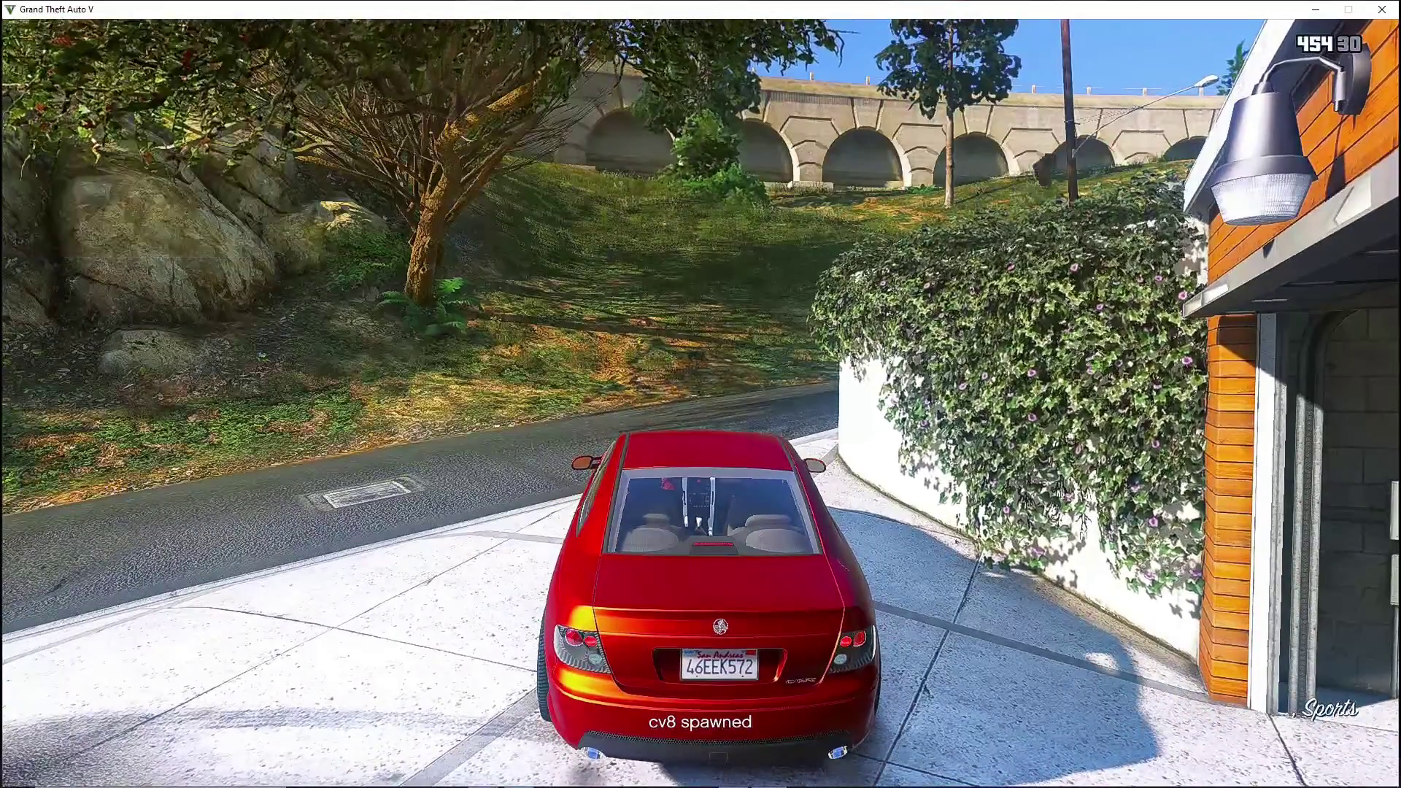